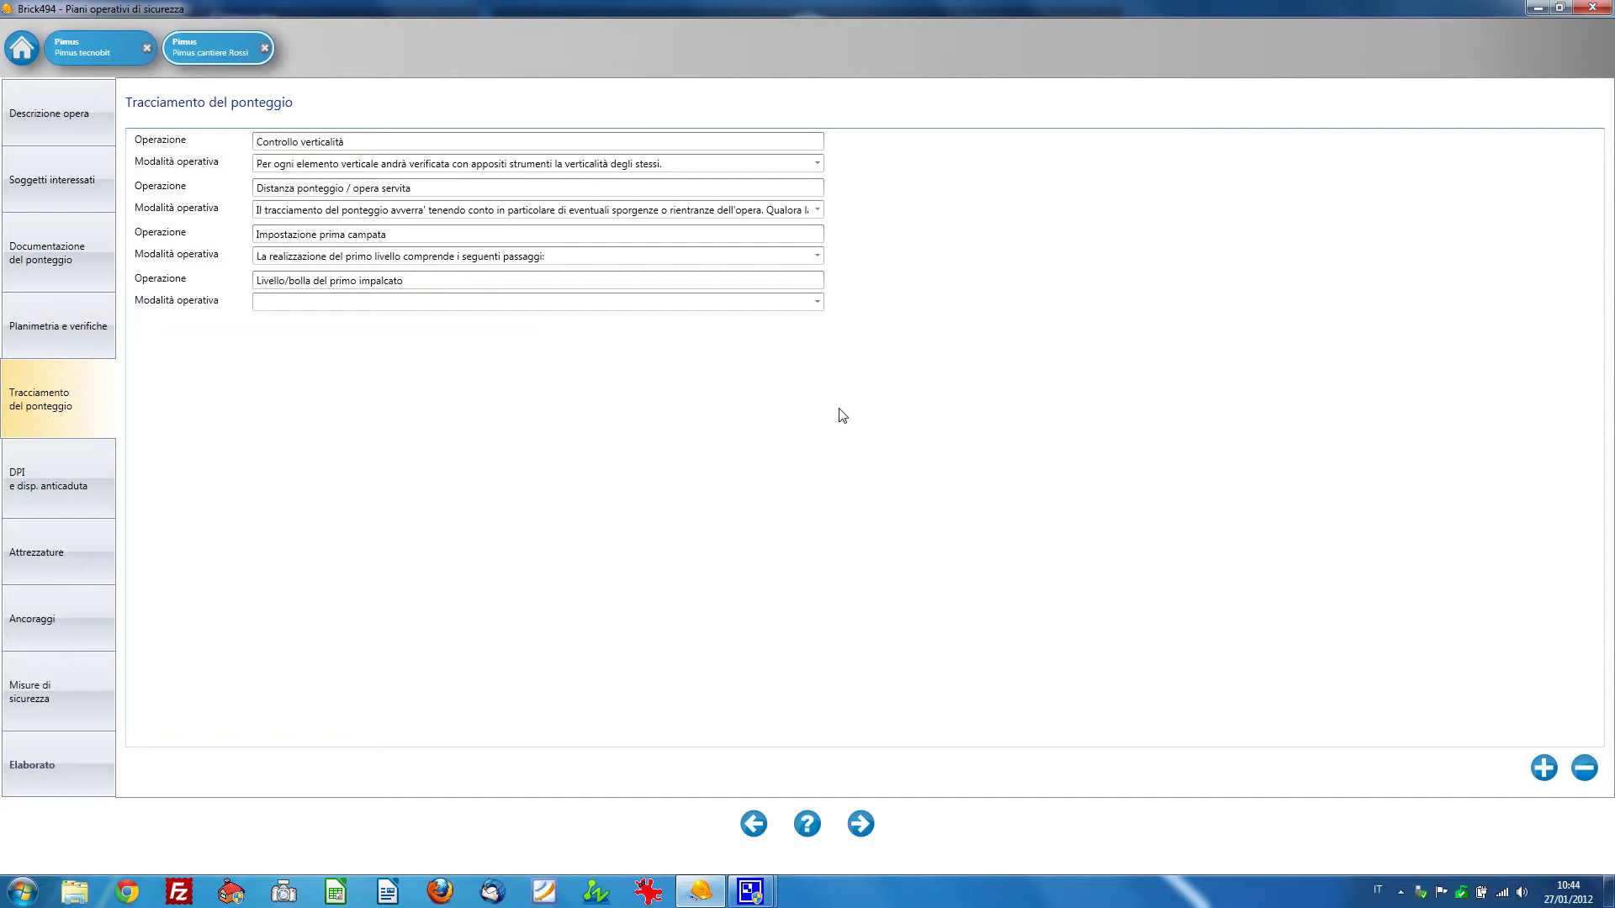
Review the four operations under Tracciamento del ponteggio and expand their Modalità operativa entries to read the full text.
left_click(274, 141)
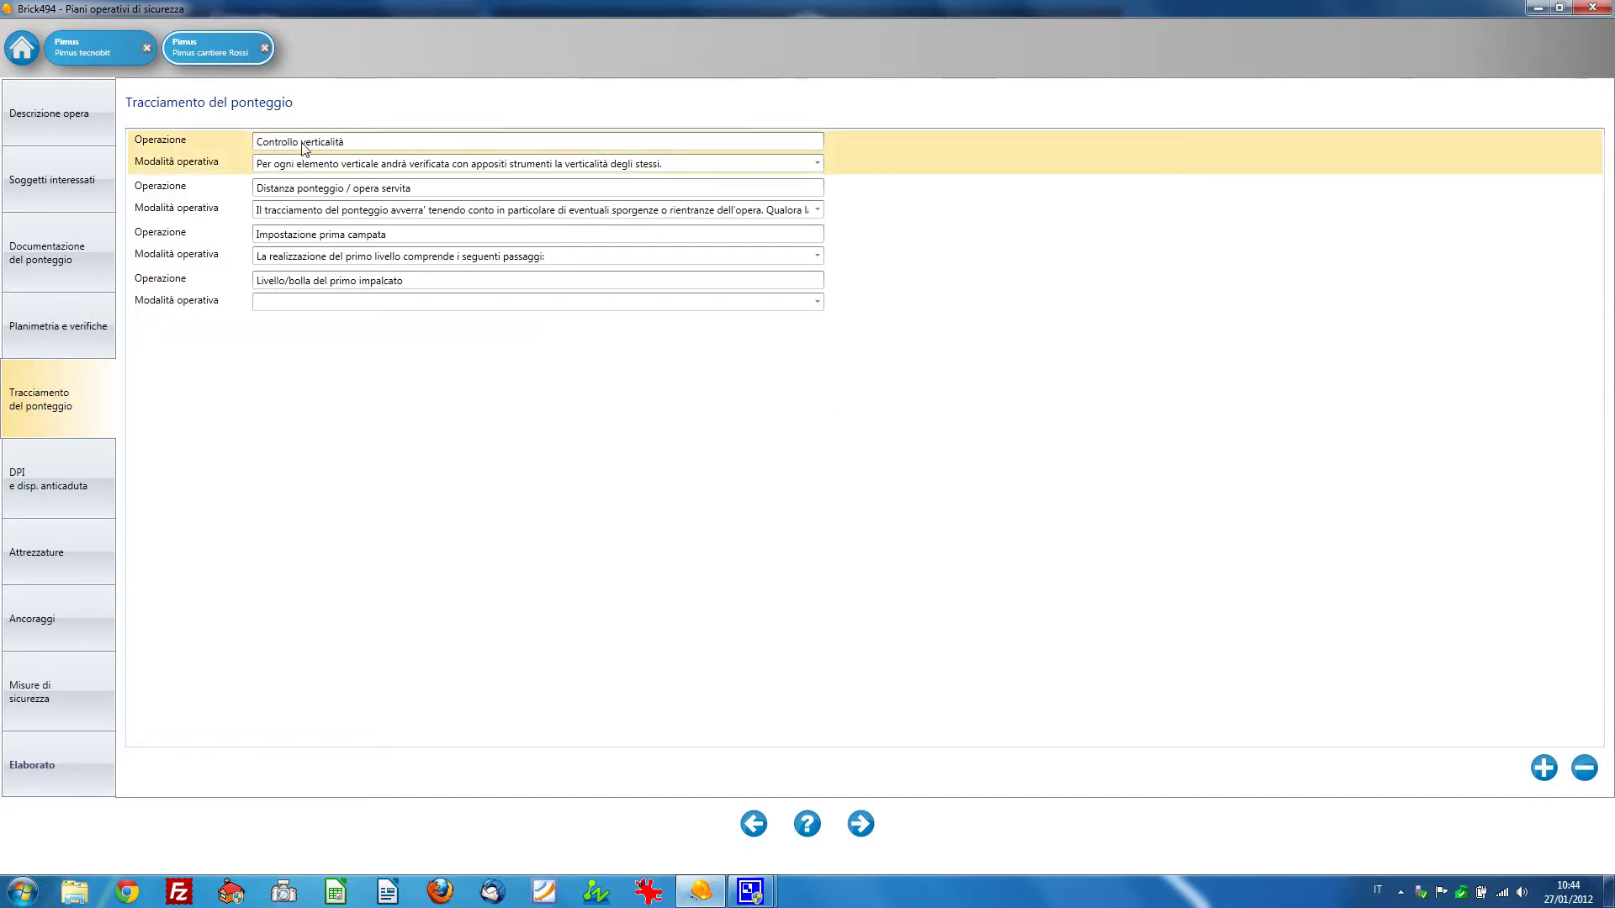
left_click(290, 189)
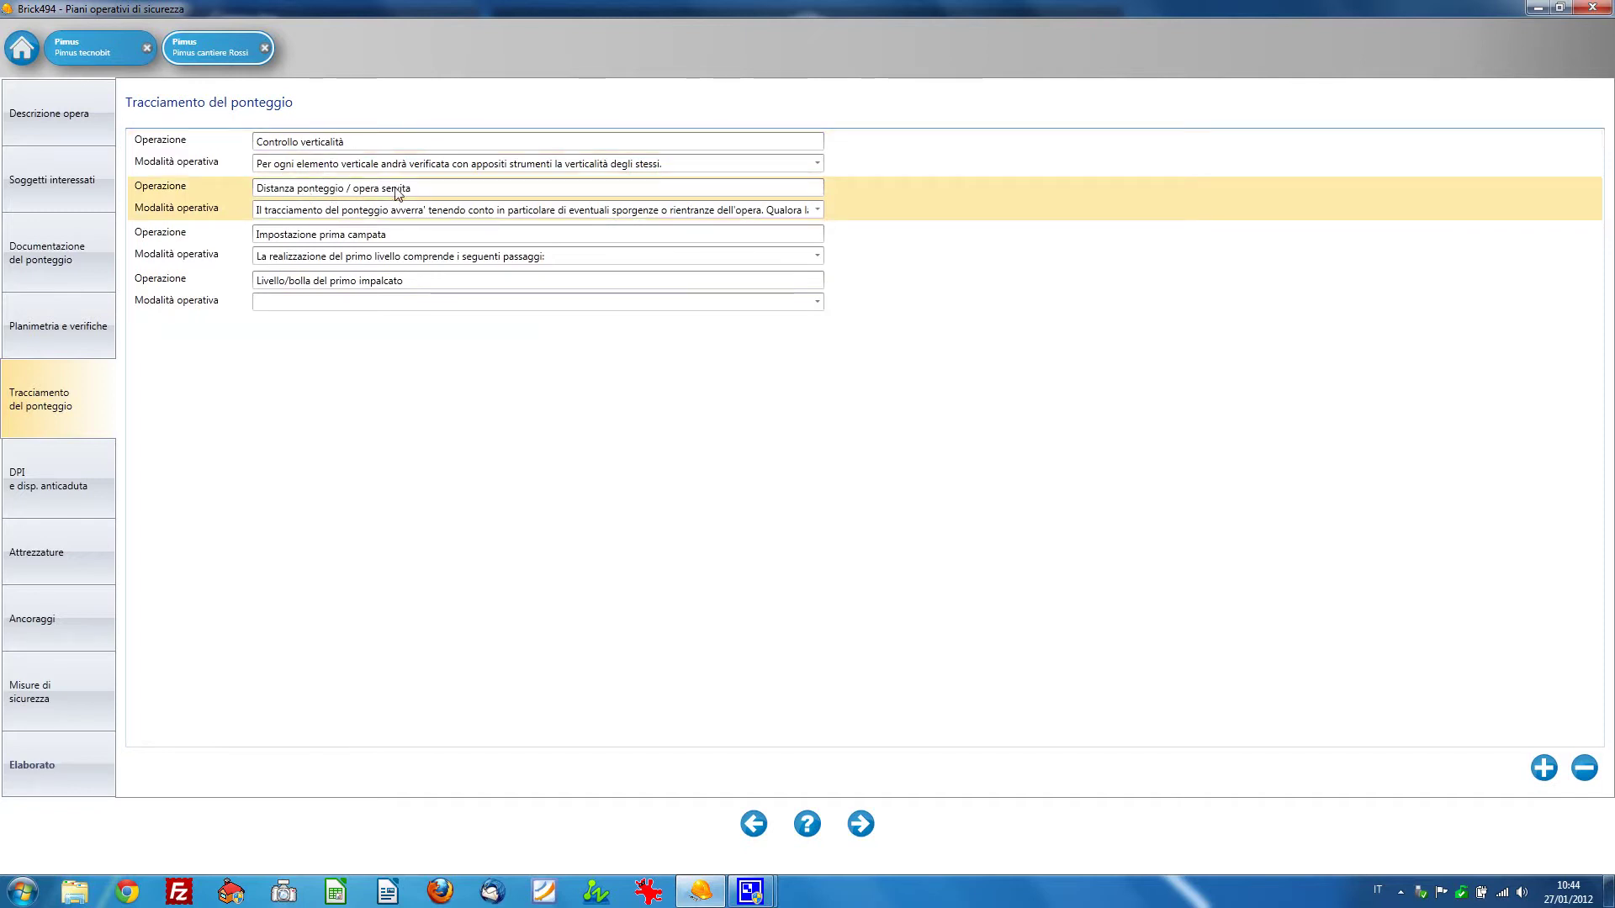
left_click(298, 235)
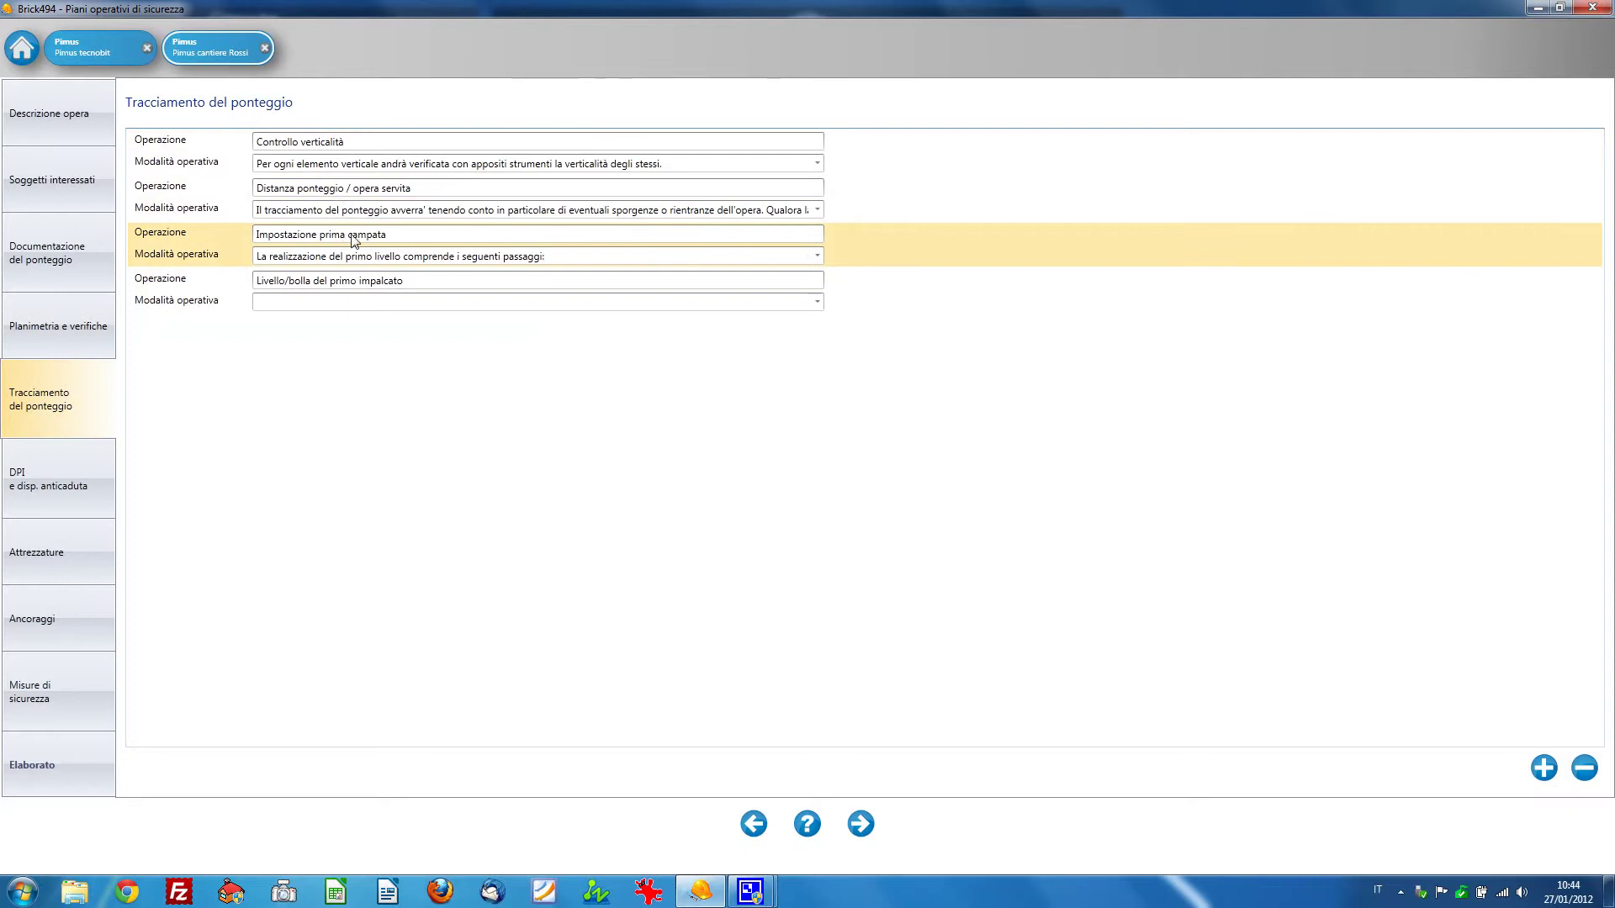
left_click(294, 273)
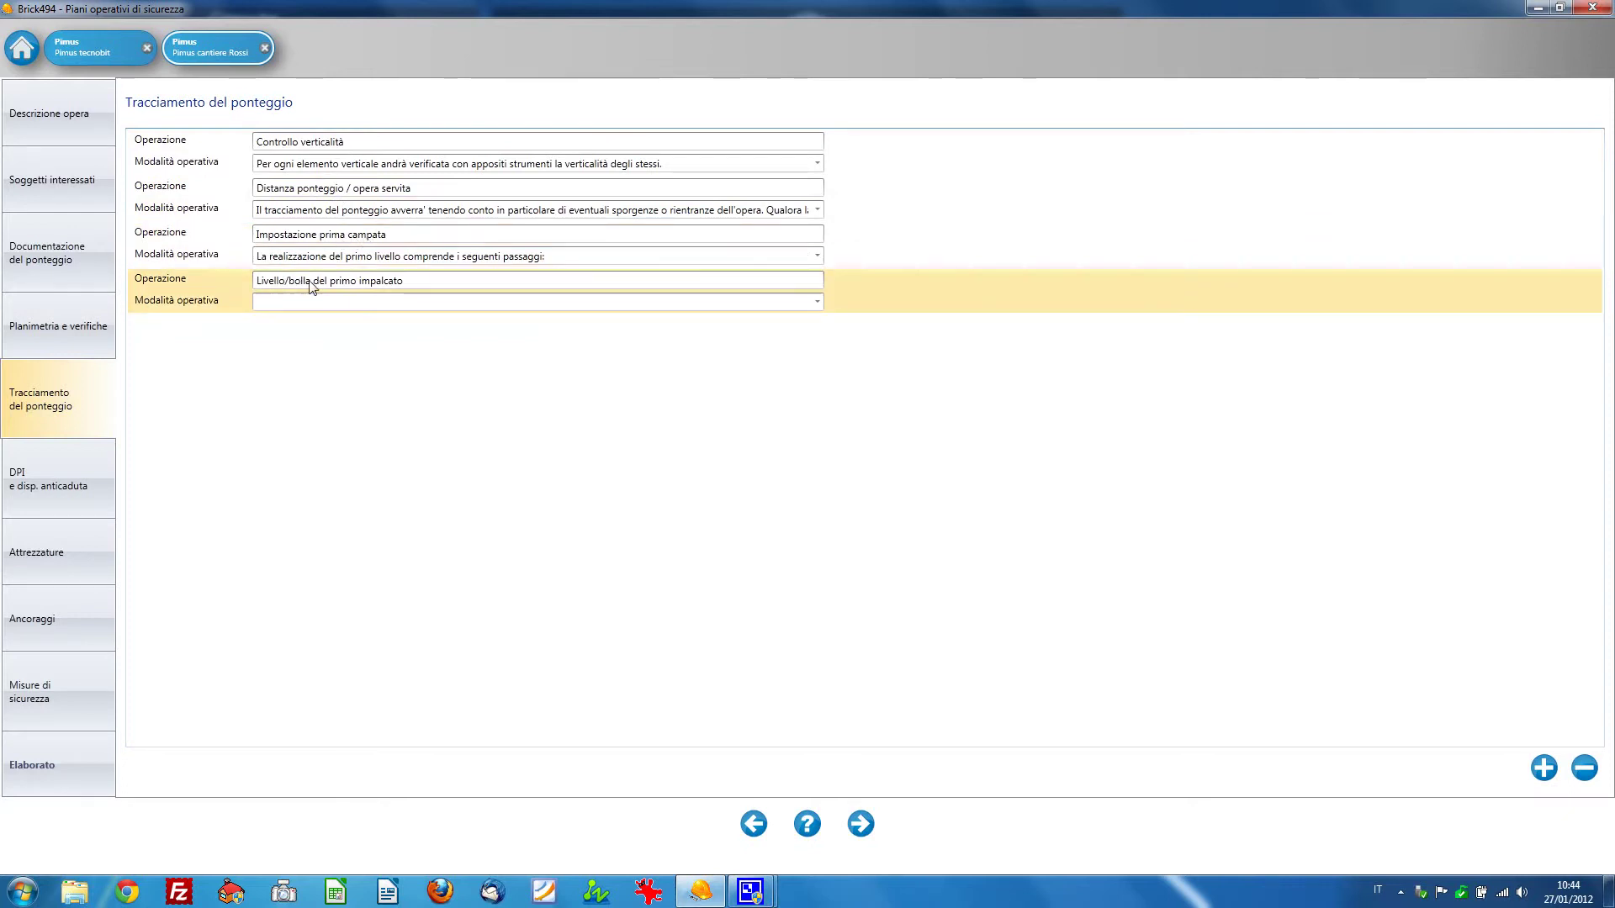
left_click(816, 164)
left_click(817, 165)
left_click(816, 210)
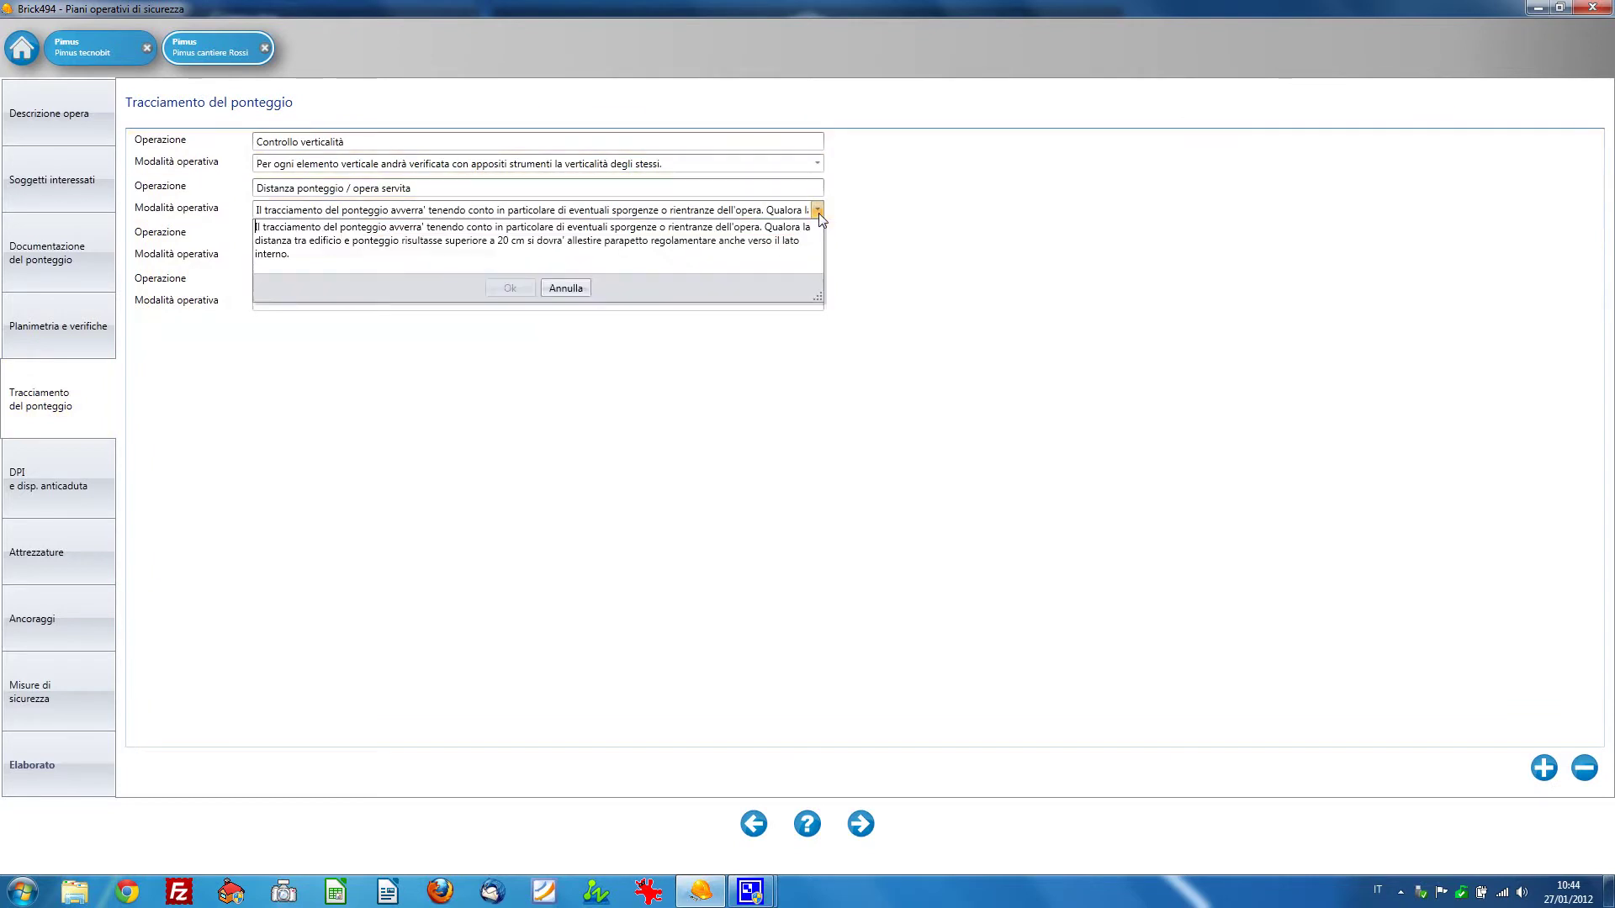
left_click_drag(821, 308, 754, 328)
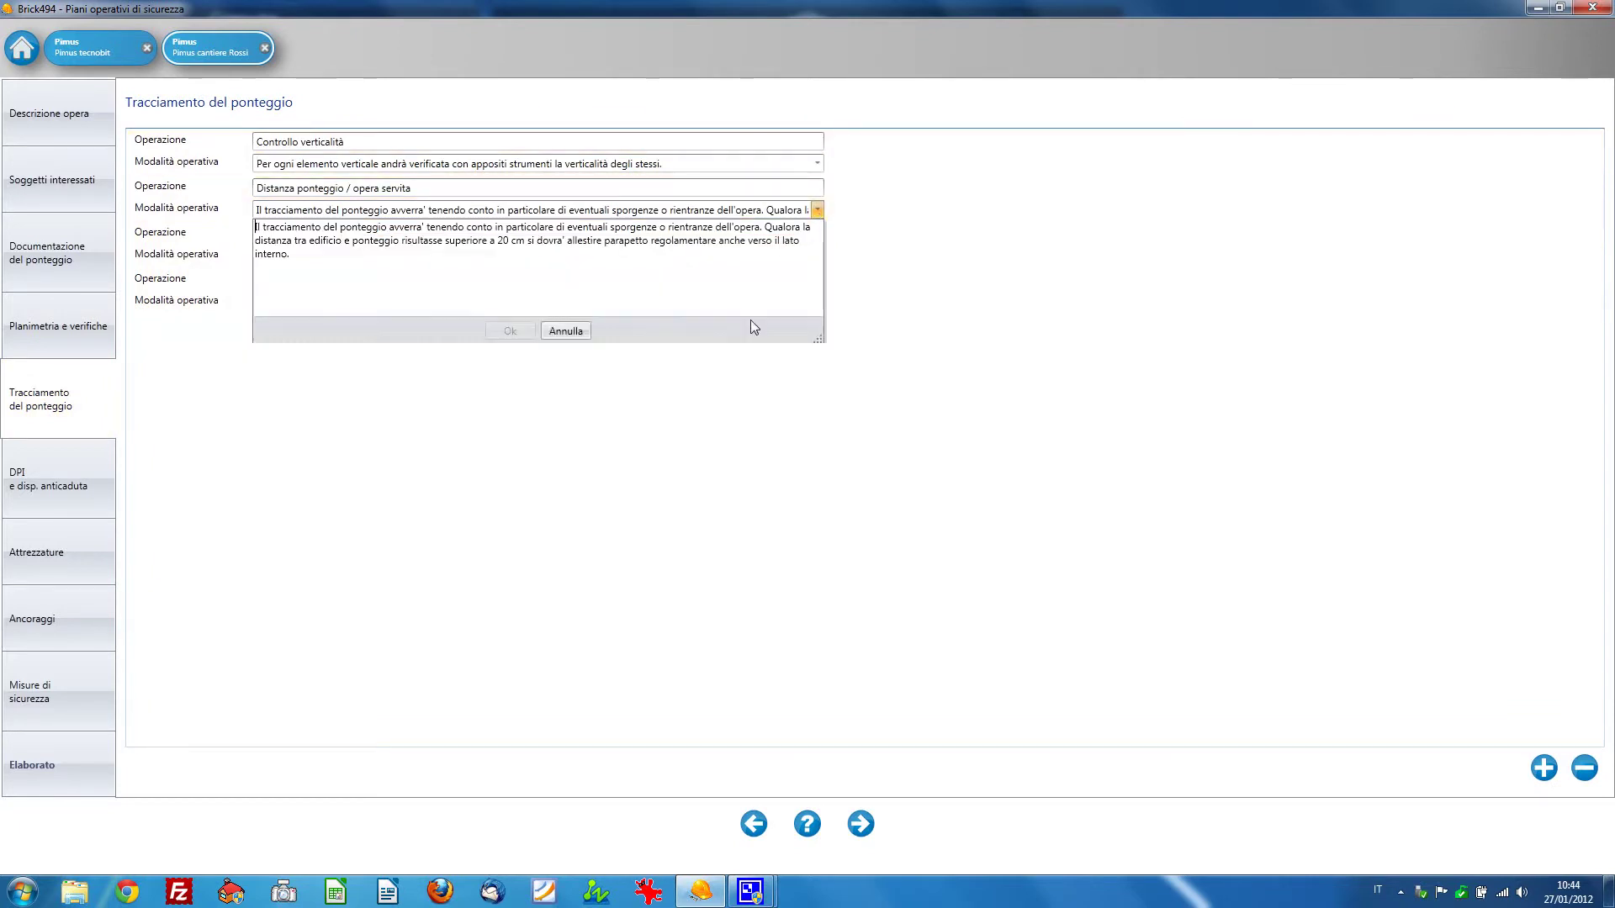
left_click(846, 229)
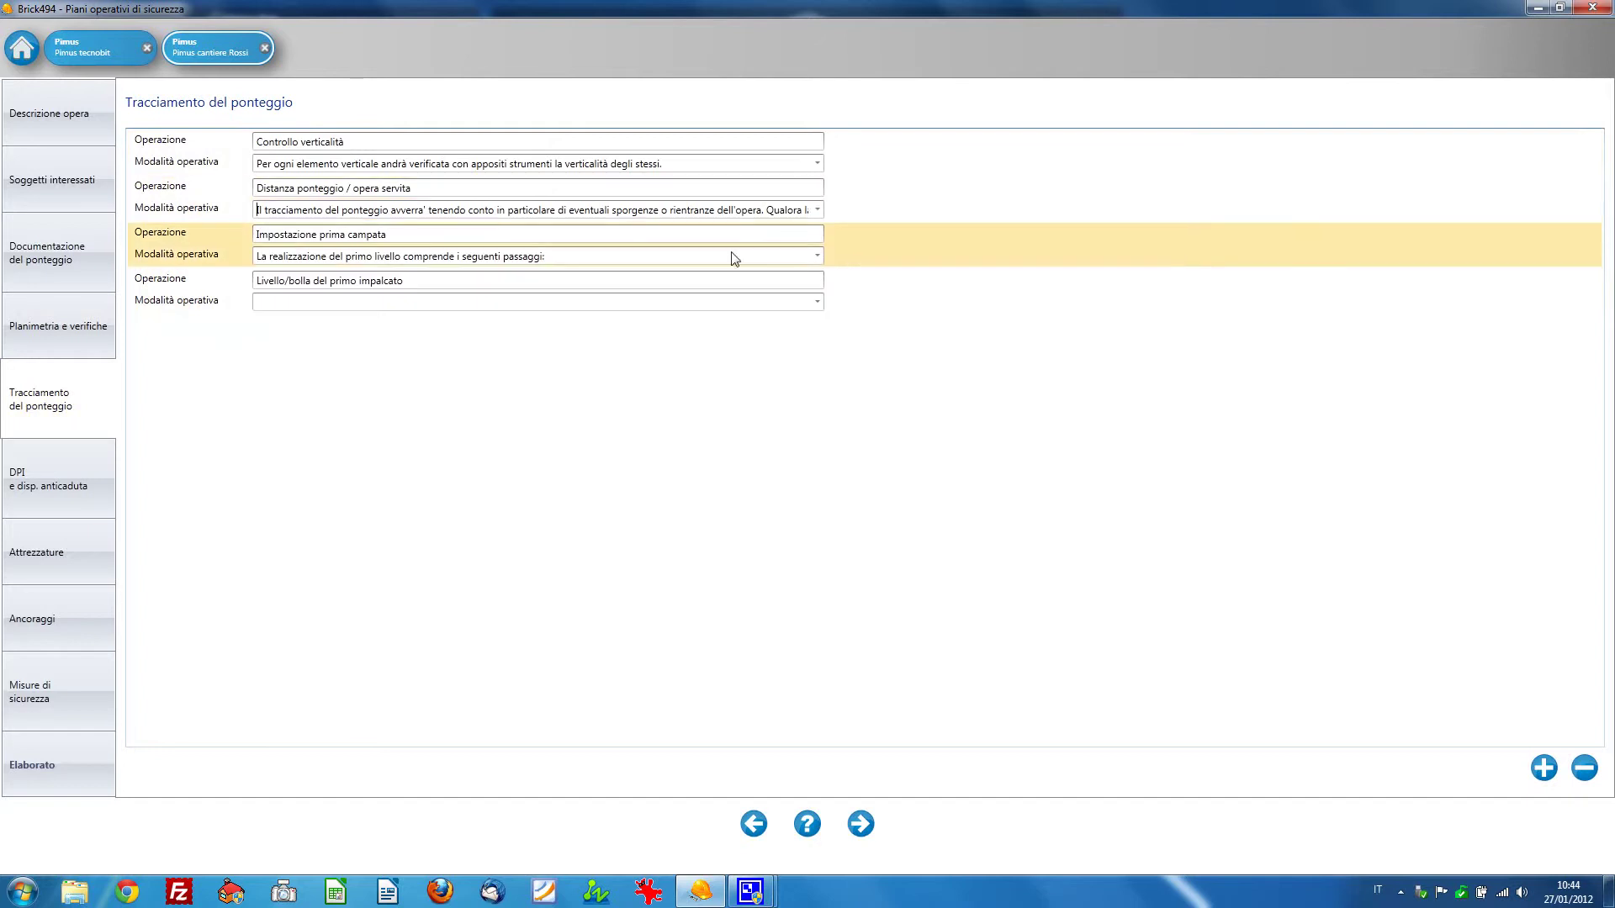
left_click(819, 259)
left_click(898, 293)
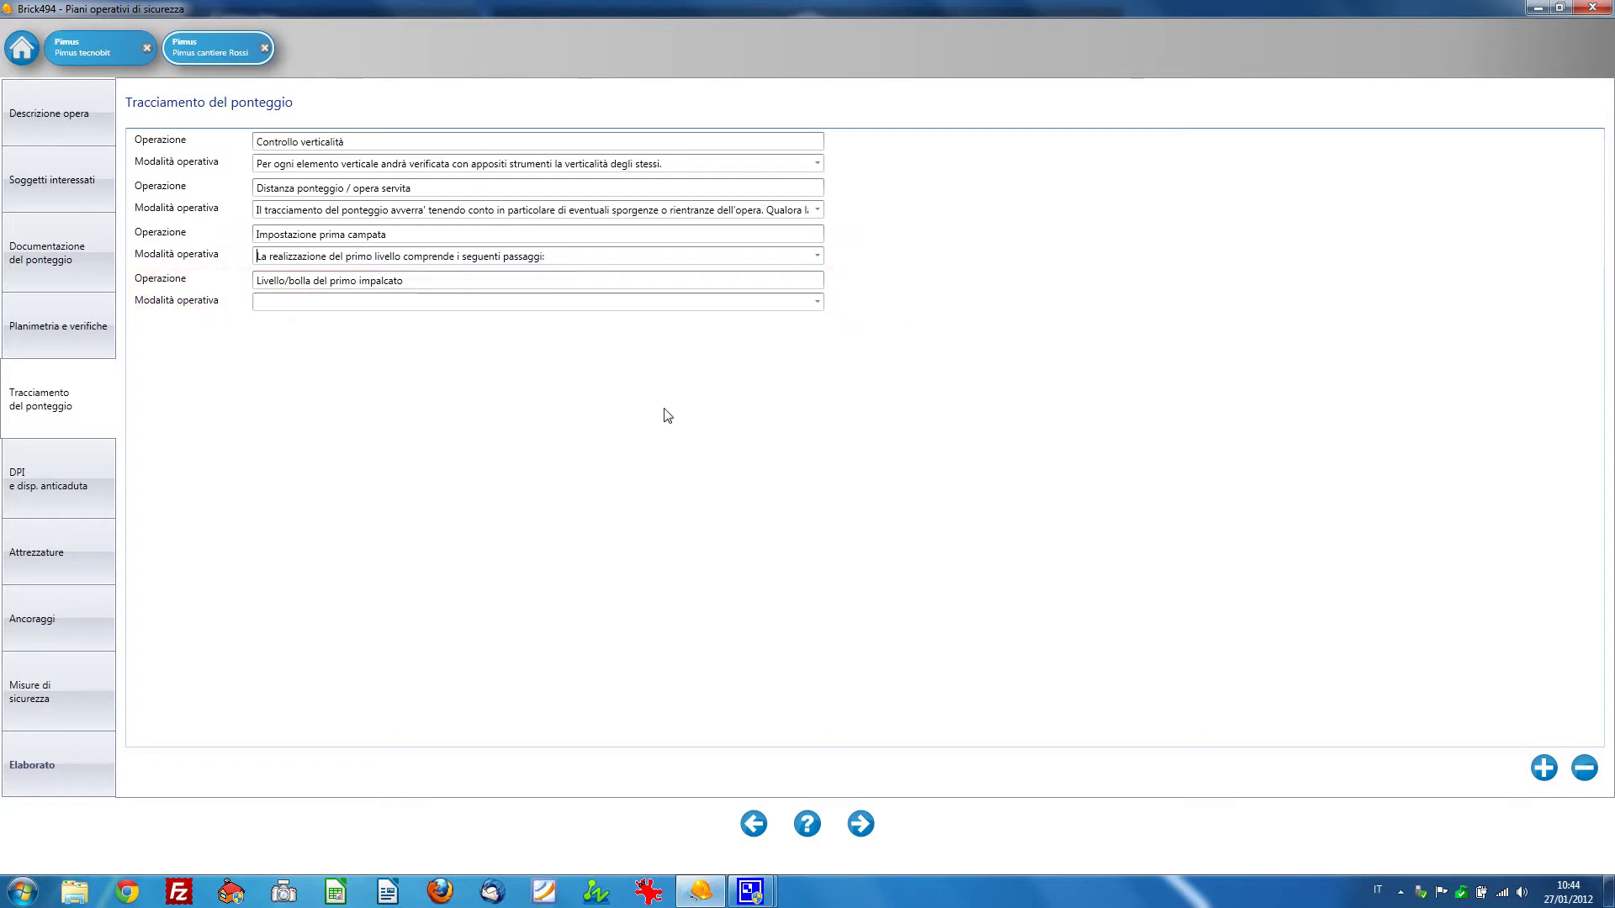
In the DPI section, add an empty row to Dispositivi di protezione individuale and delete that row.
left_click(50, 476)
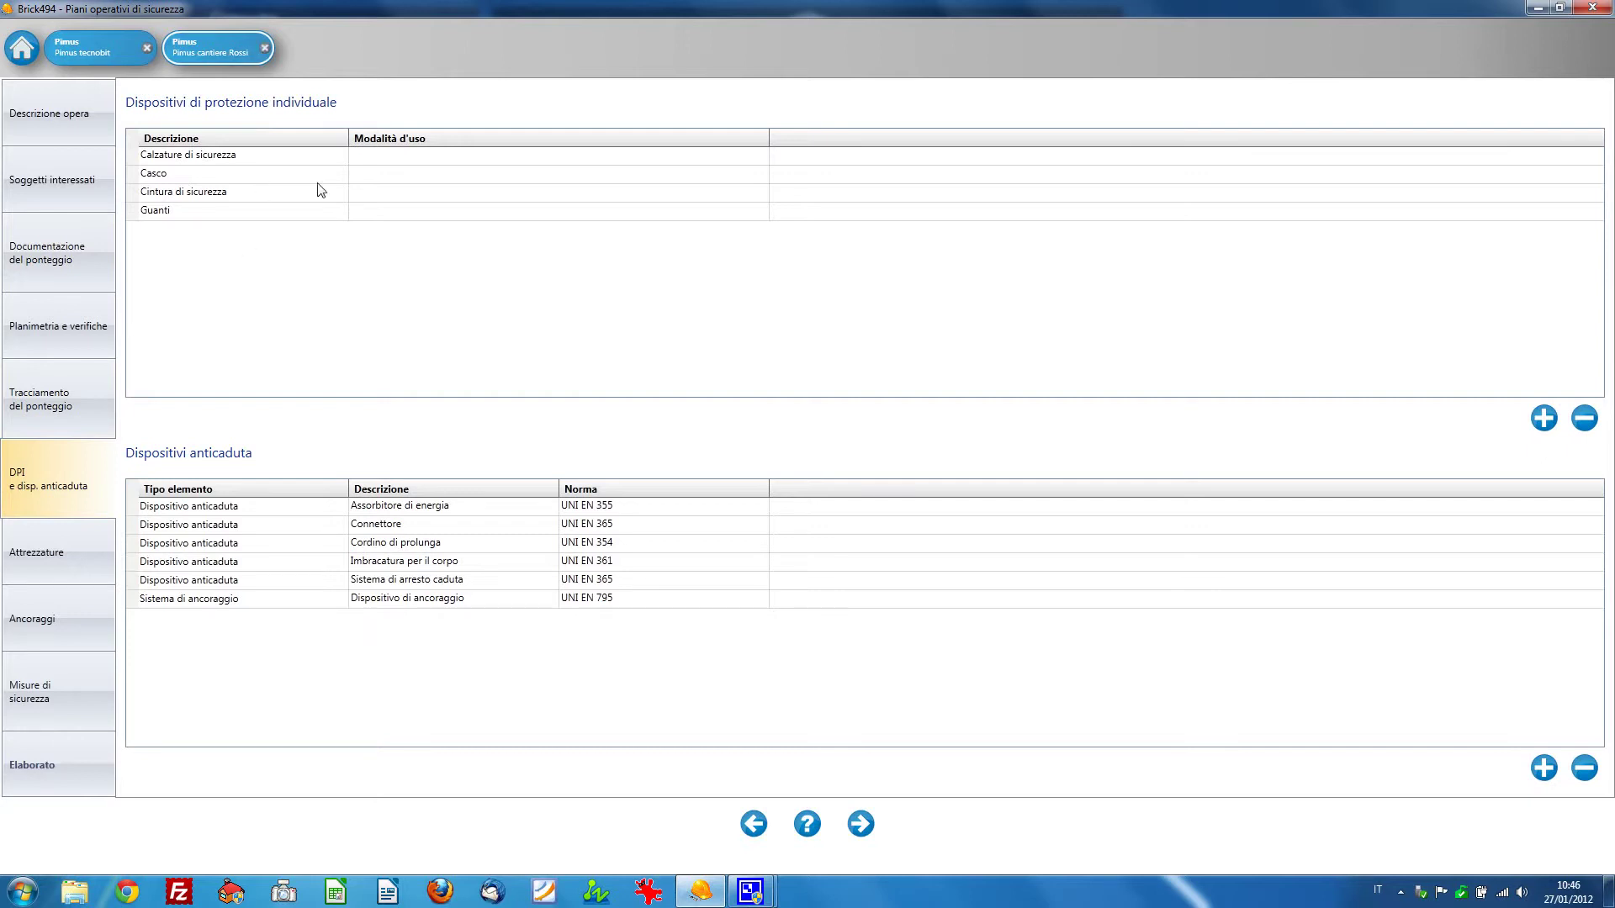
left_click(1540, 422)
left_click(198, 231)
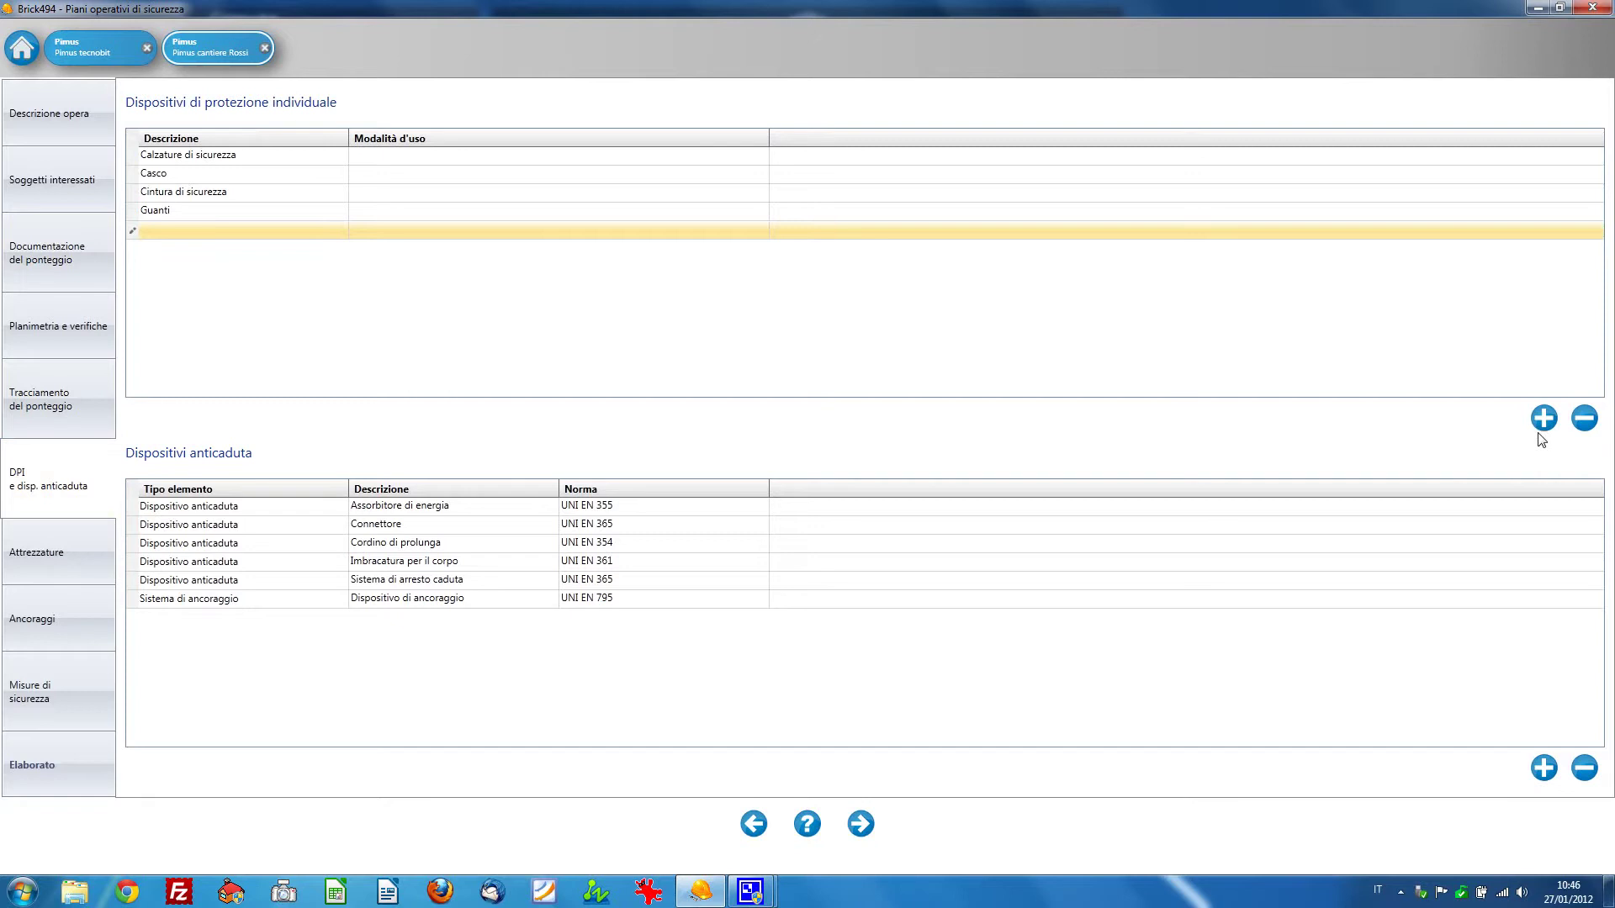
left_click(421, 210)
left_click(478, 233)
left_click(1583, 418)
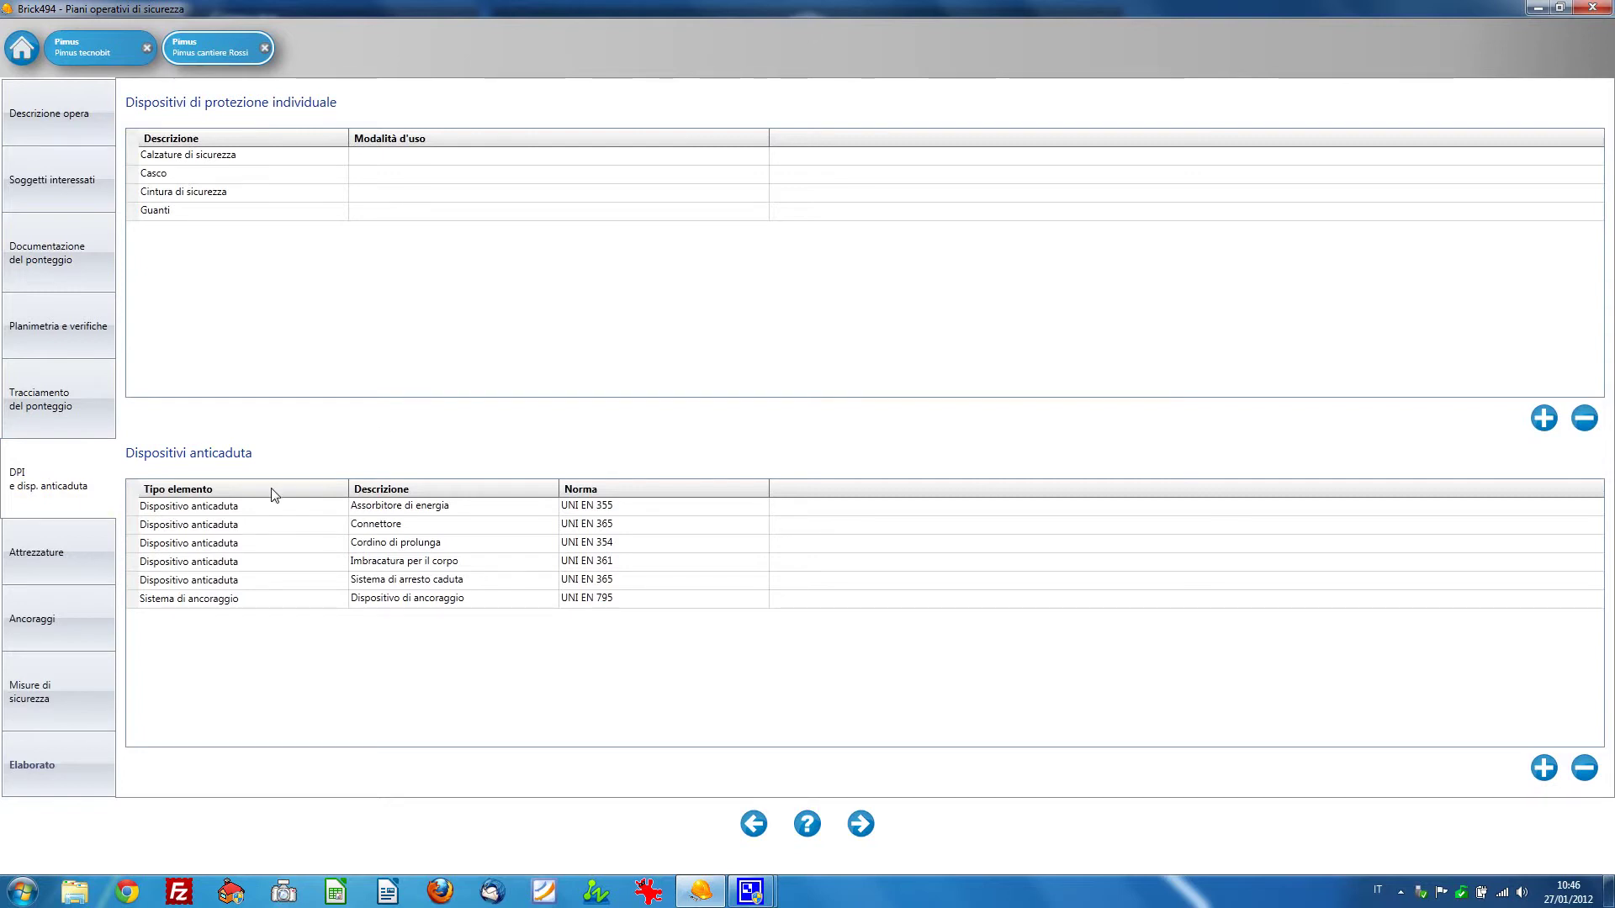
Open the Attrezzature section and widen the Modalità d'uso column of the equipment table.
left_click(587, 580)
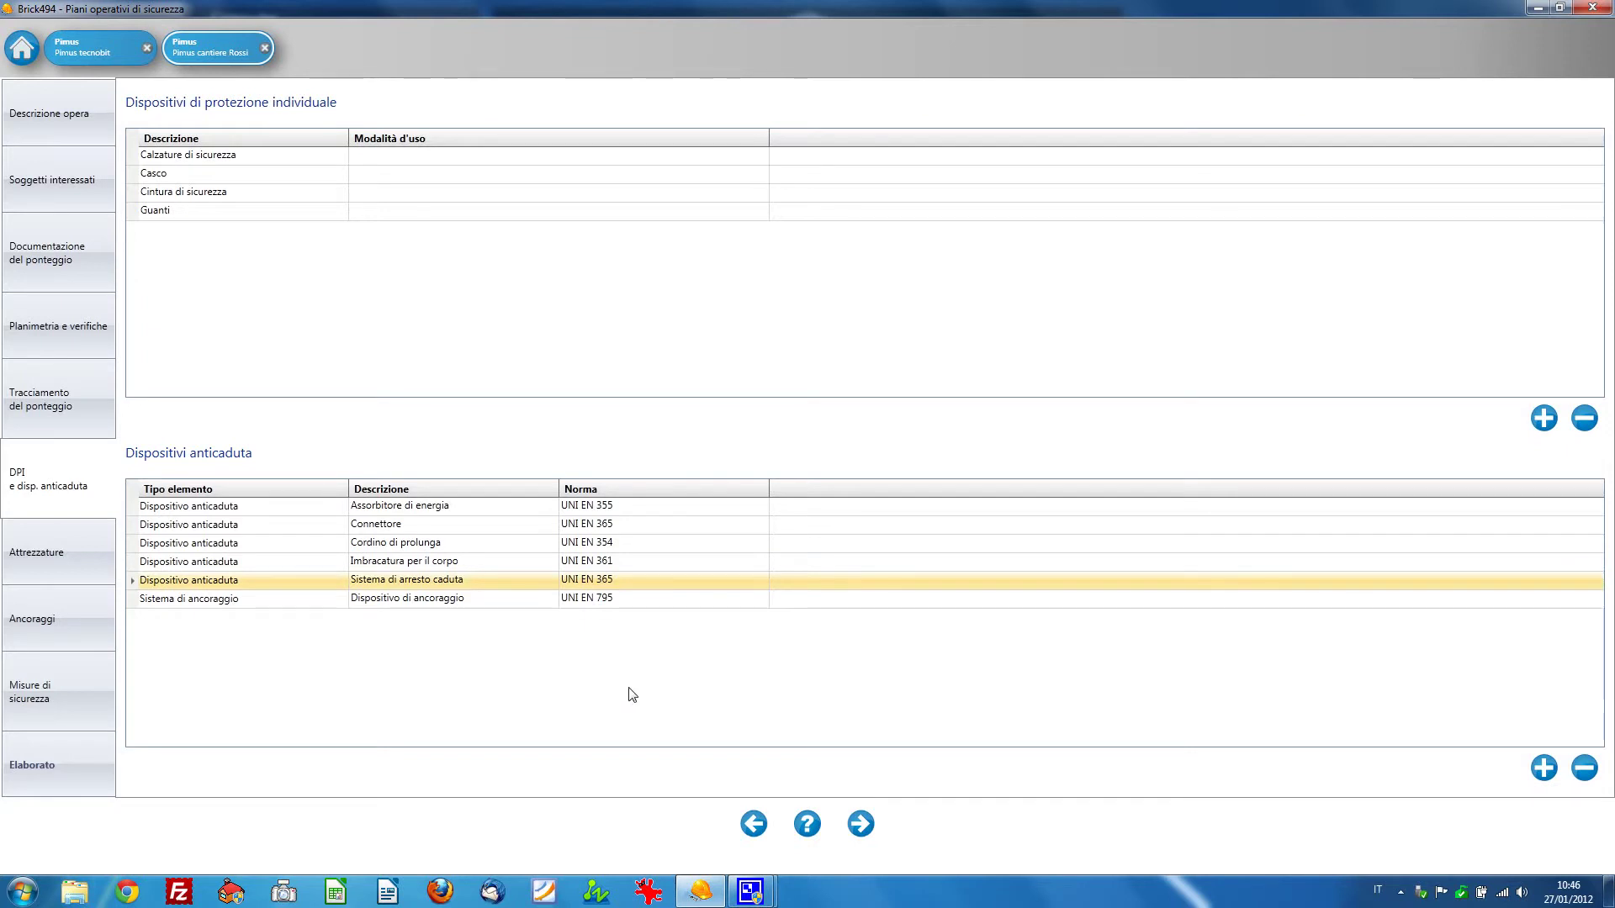
left_click(27, 562)
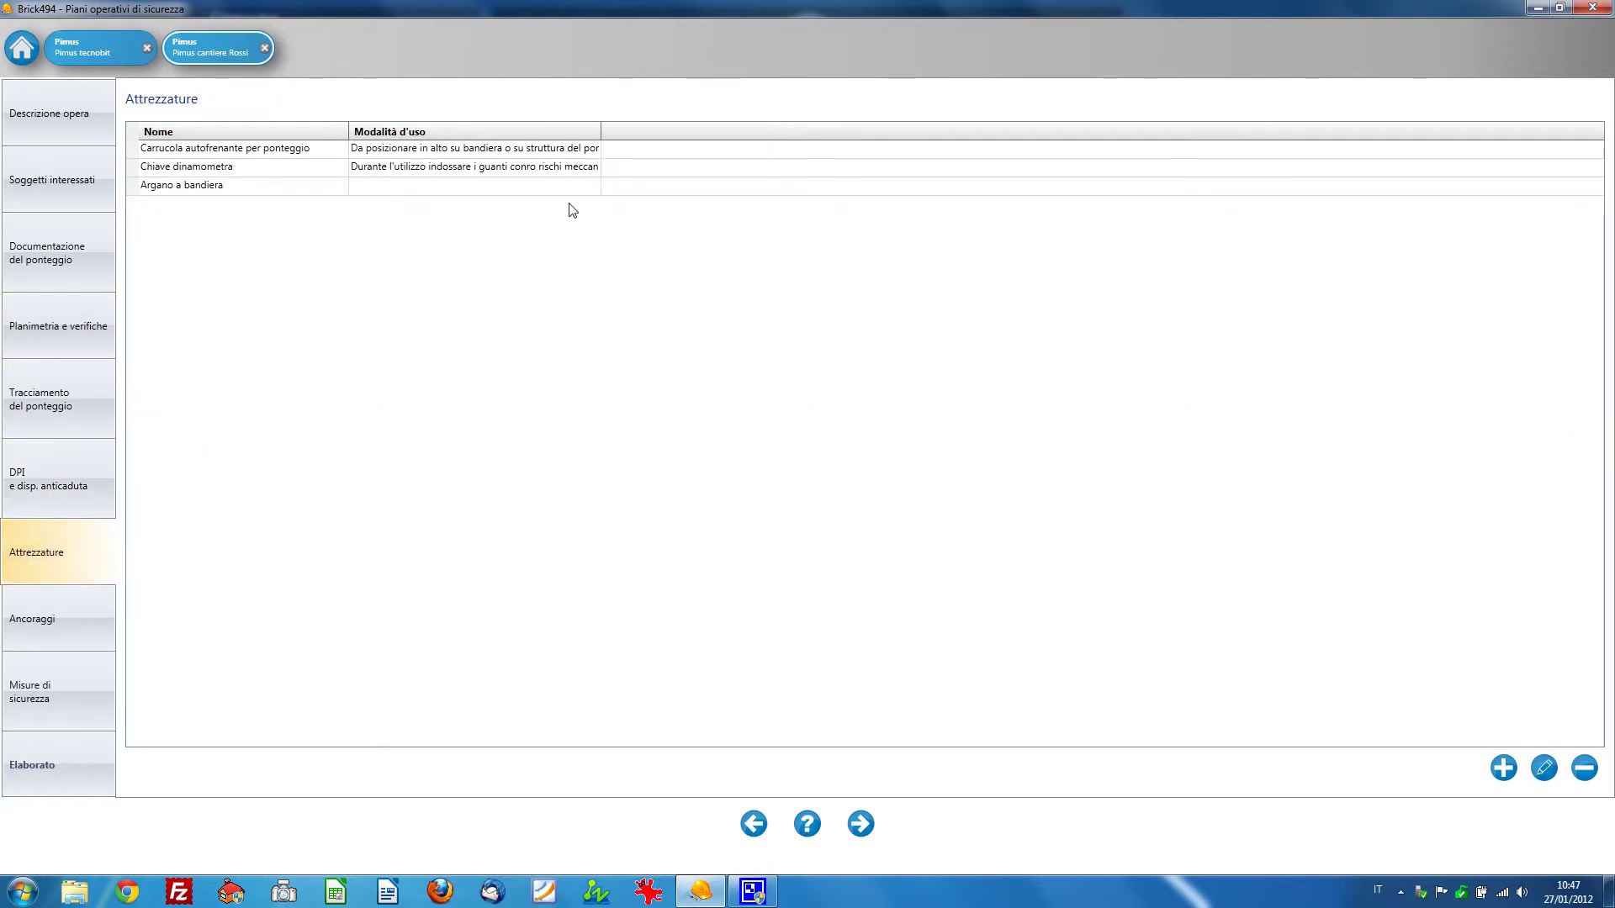
left_click_drag(611, 130, 1017, 137)
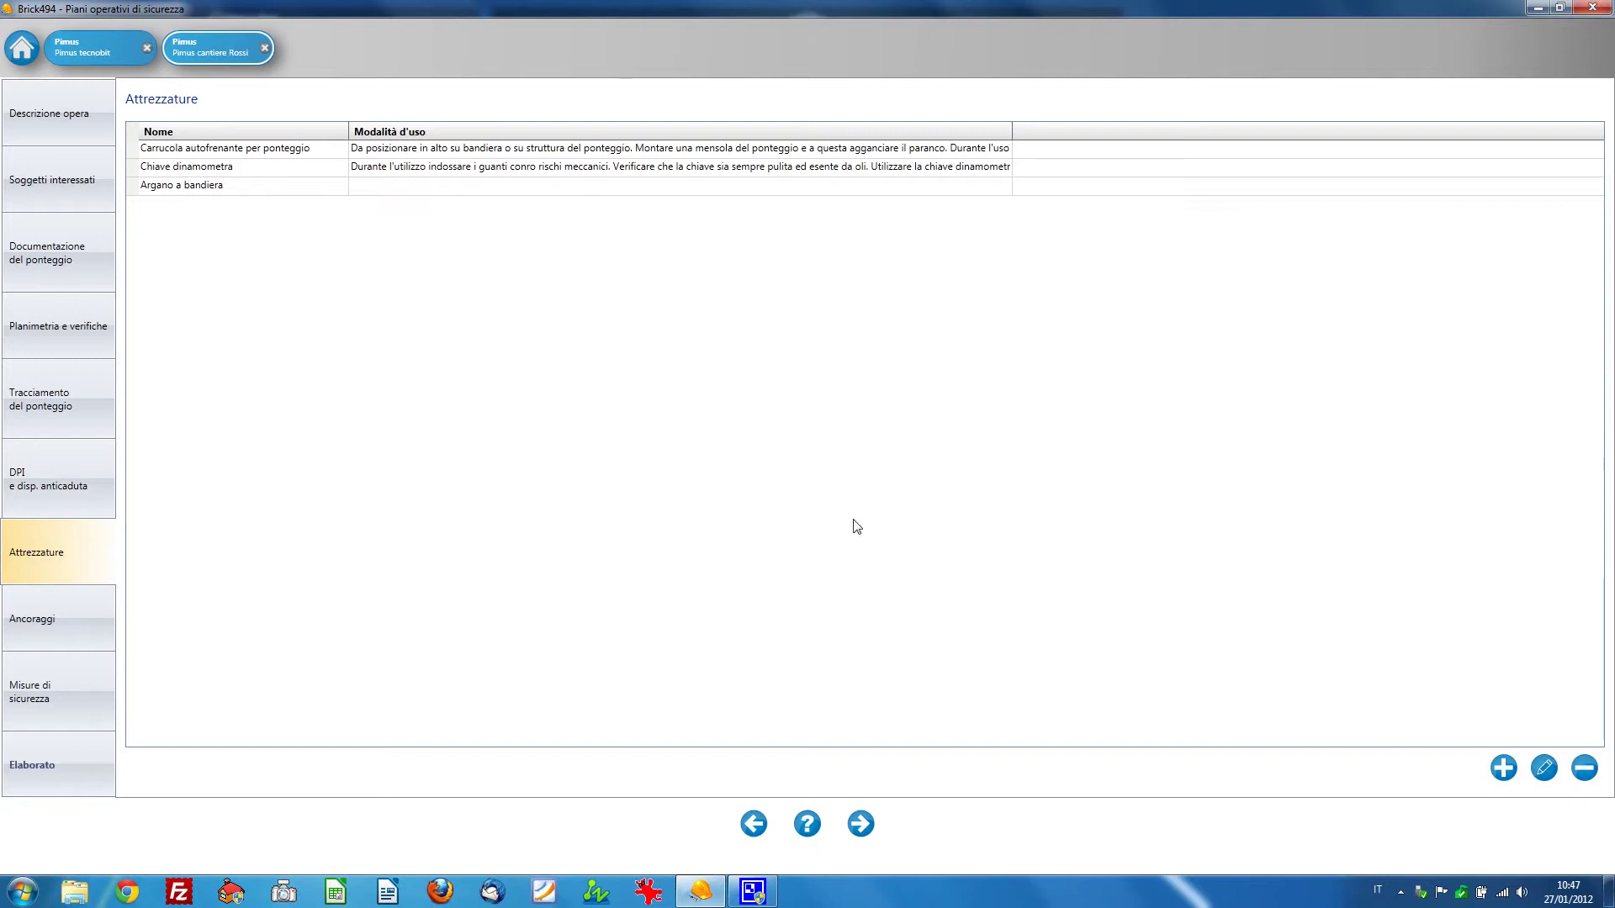
Start a new equipment item and display the built-in archive of machine-type equipment for its name.
left_click(1502, 769)
left_click_drag(630, 332, 593, 303)
left_click(668, 368)
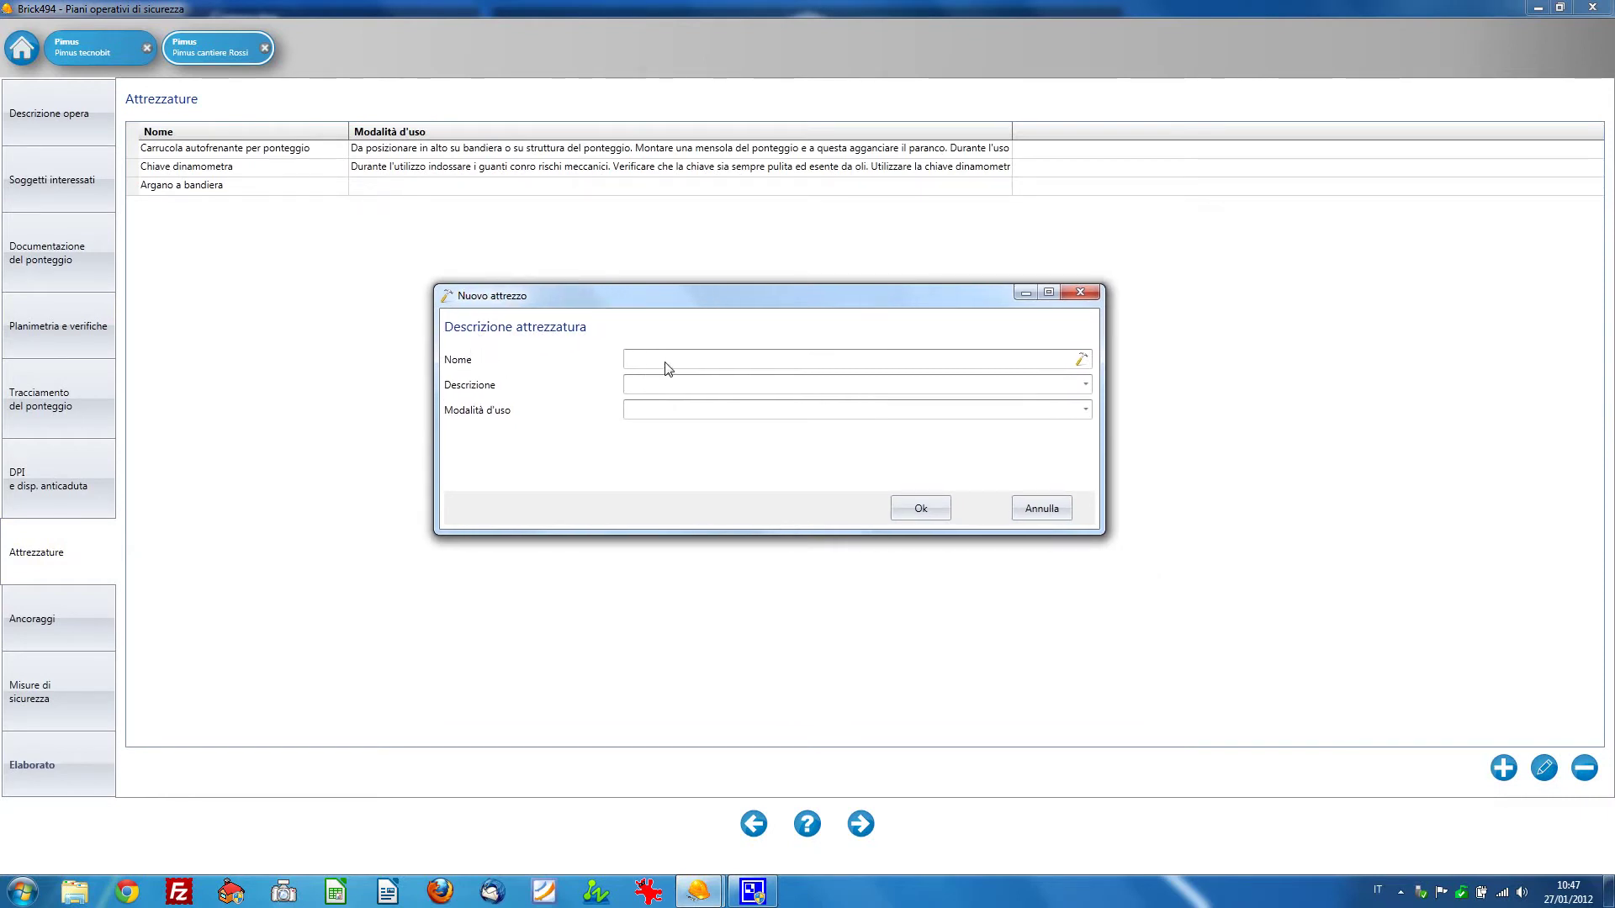
left_click(1082, 360)
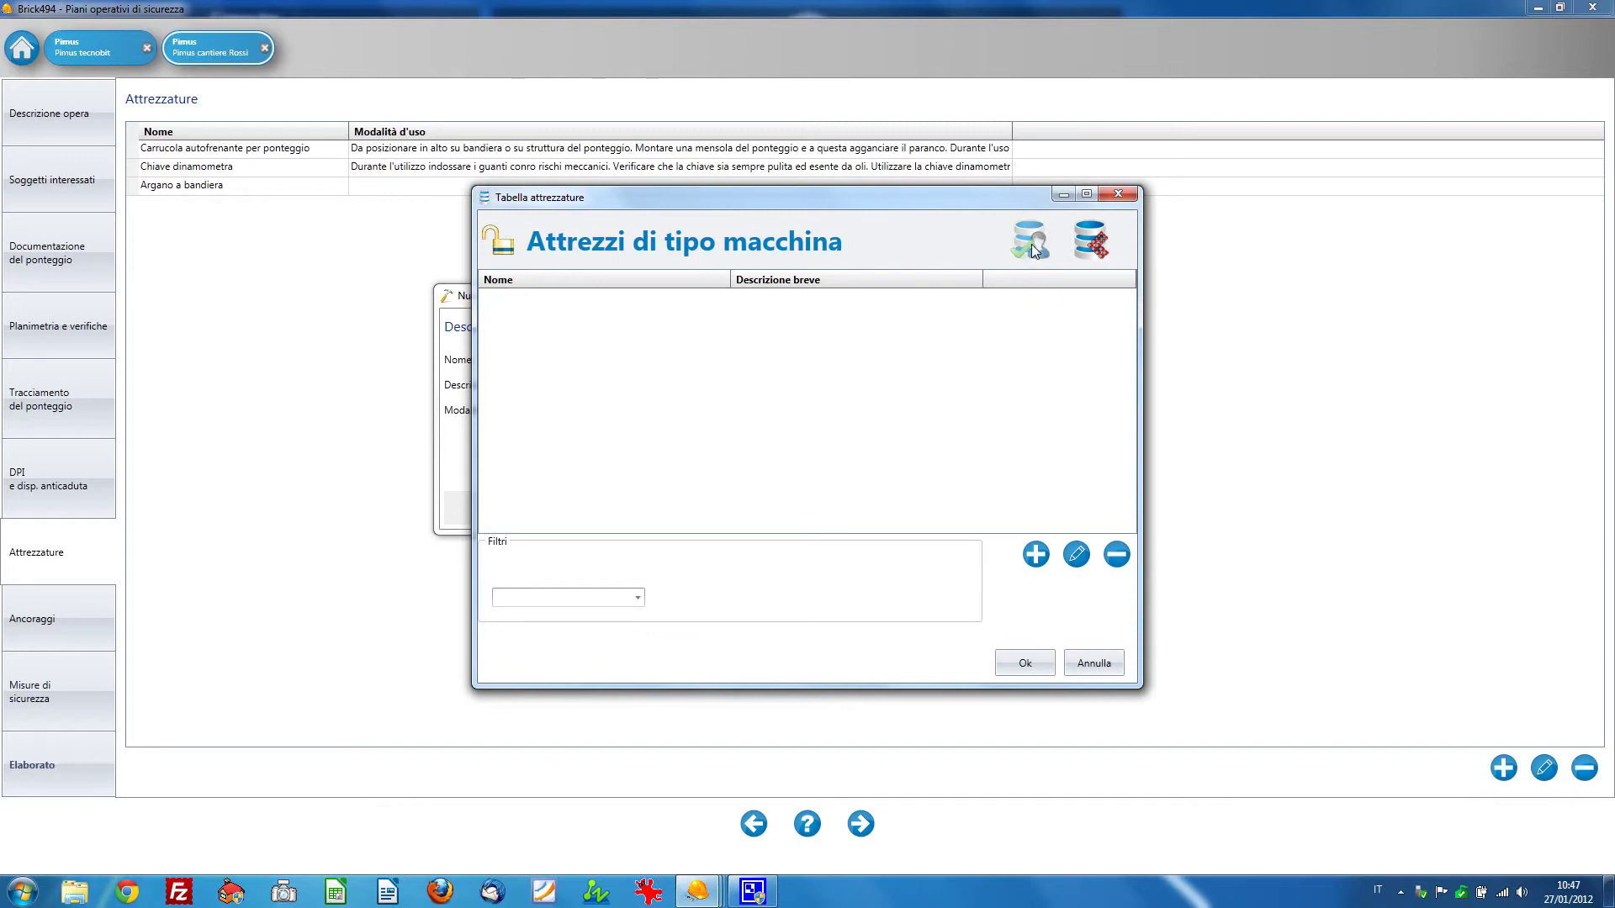
left_click(1092, 243)
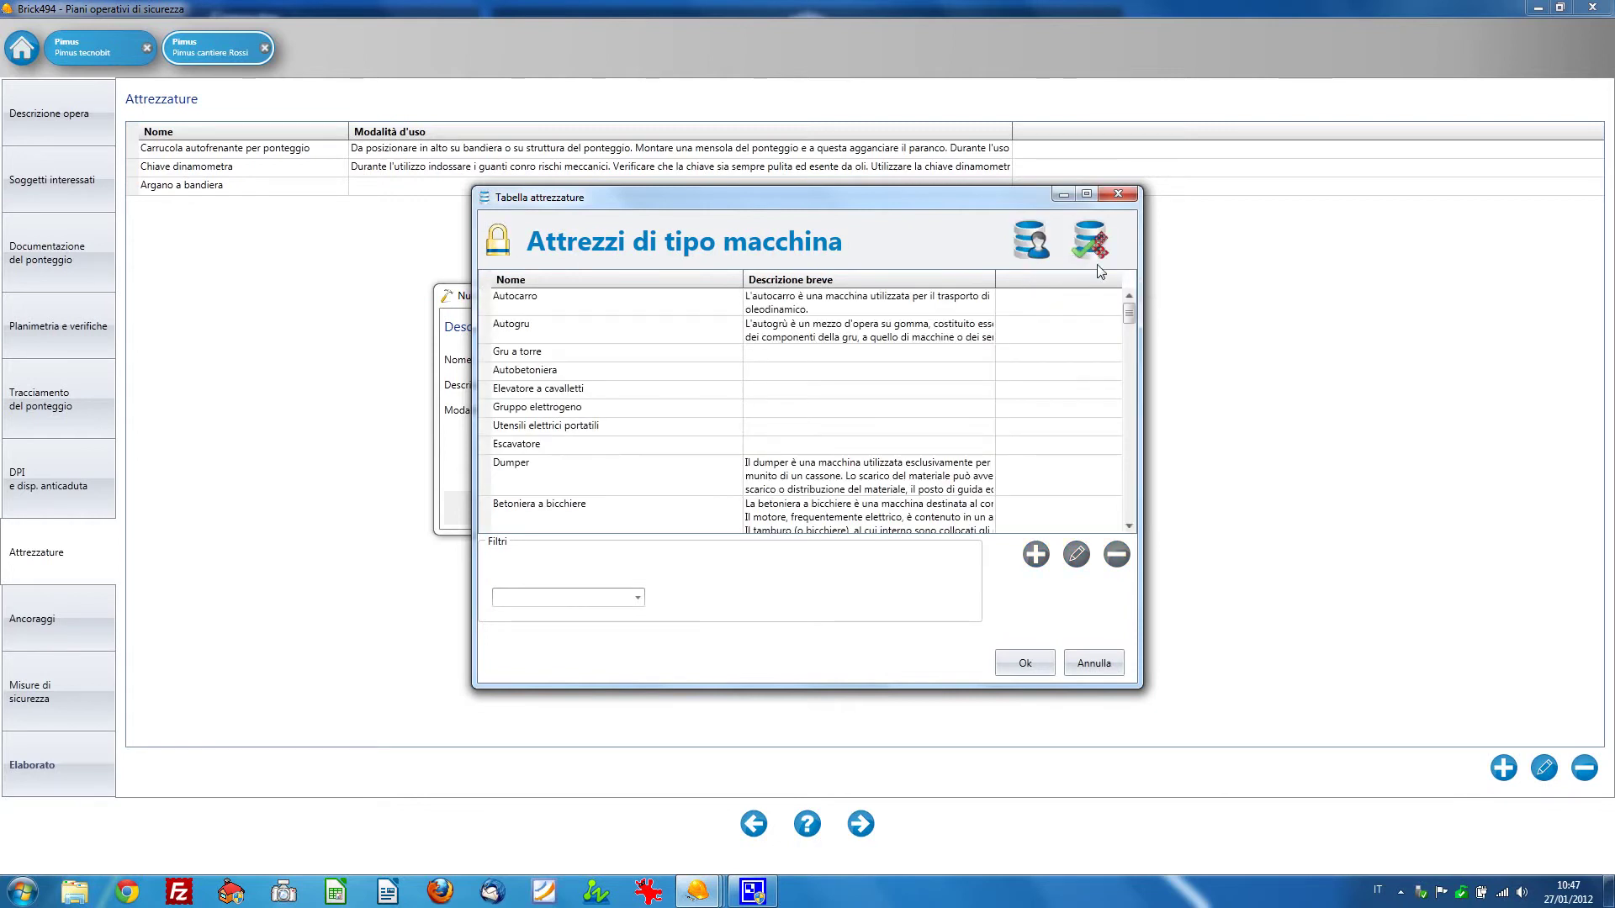
Sort the built-in equipment archive by Nome and filter it by Nome with "argano".
left_click(639, 598)
left_click(597, 283)
left_click(597, 283)
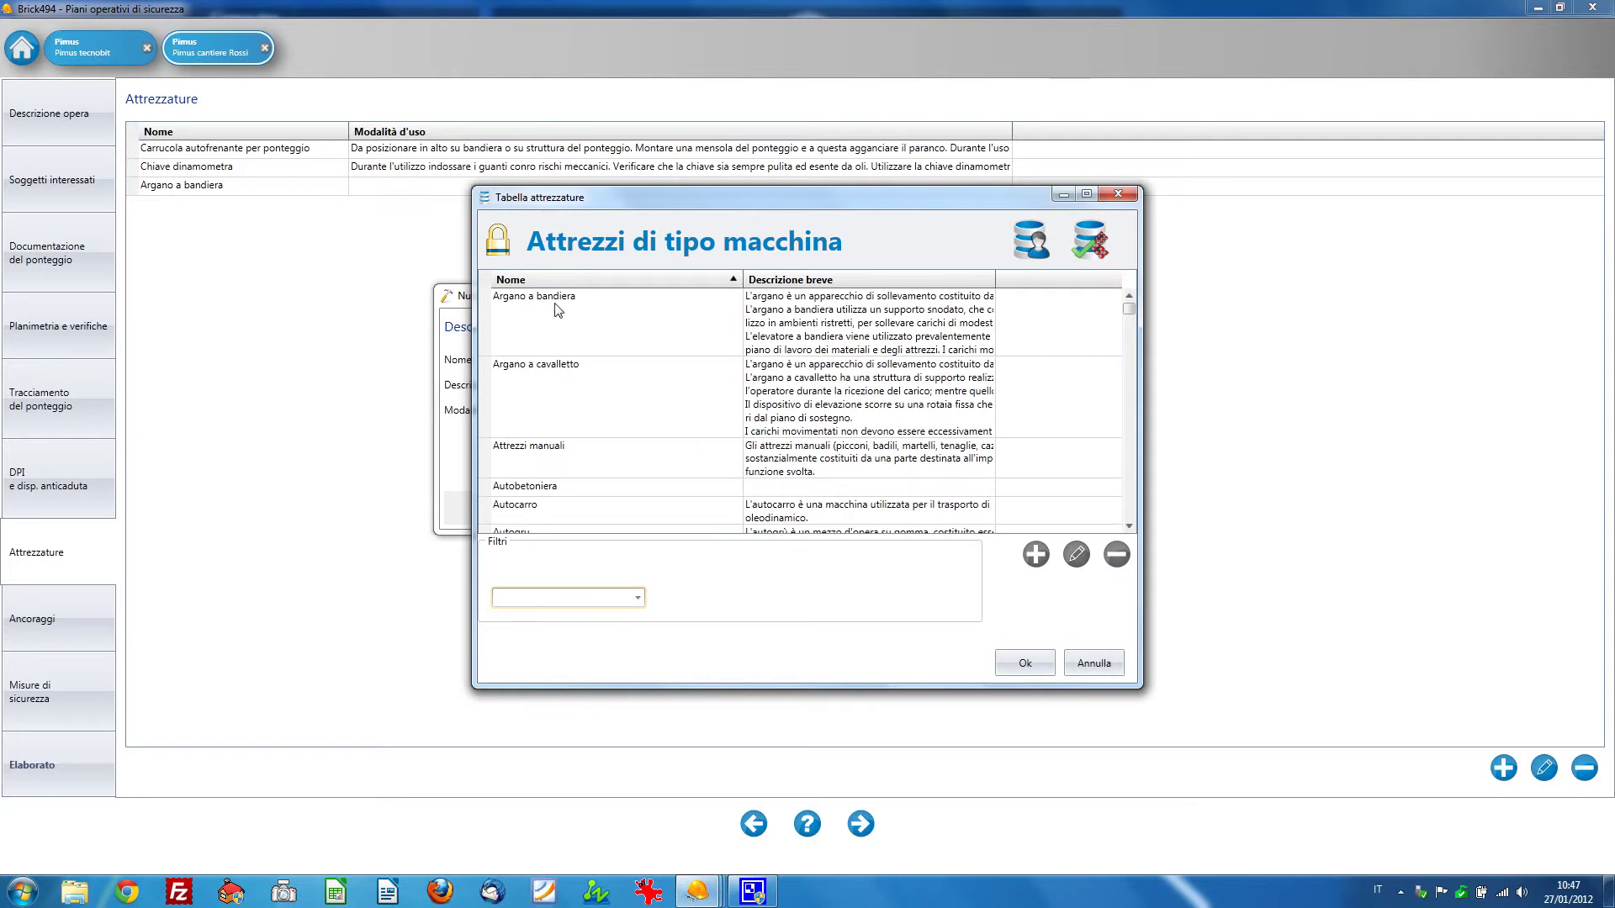
left_click(551, 598)
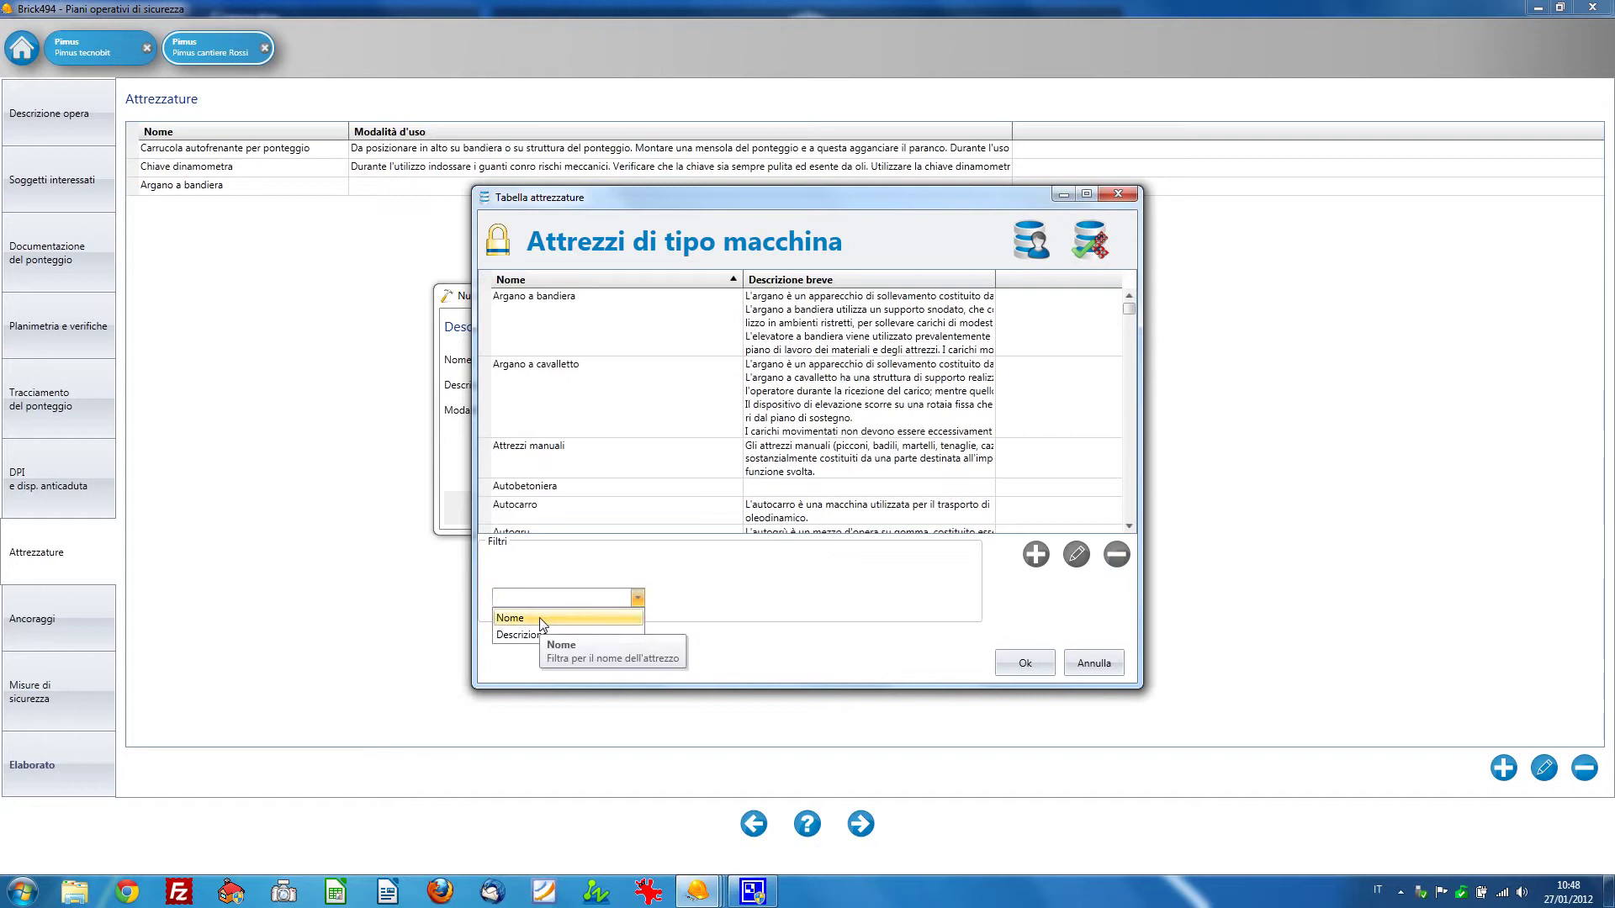
left_click(539, 617)
left_click(681, 604)
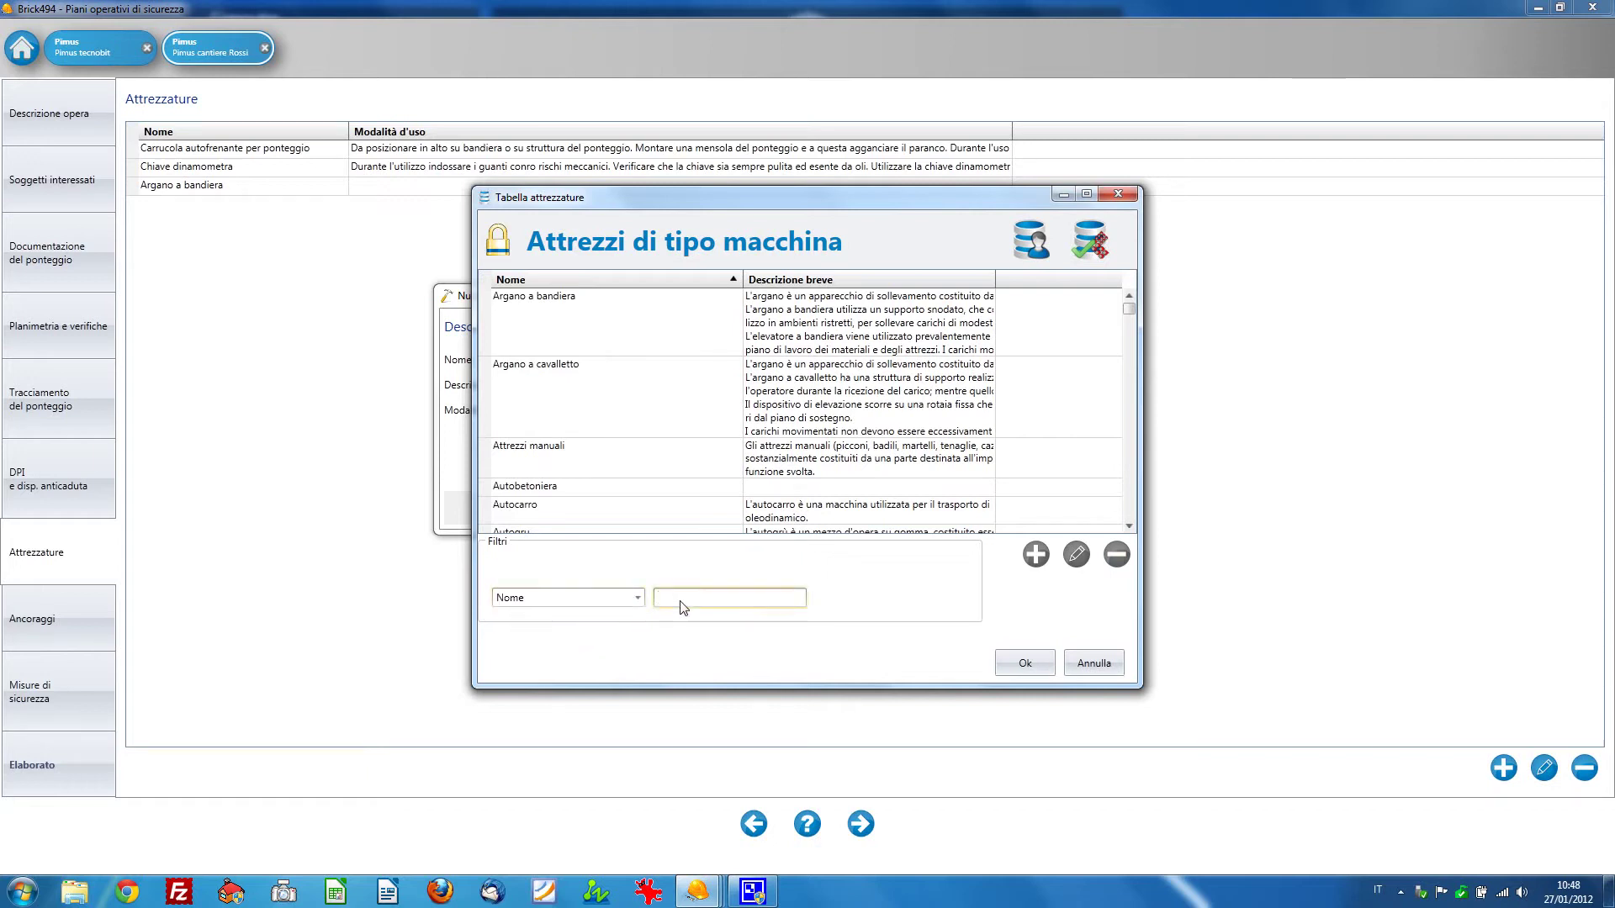
type("argano")
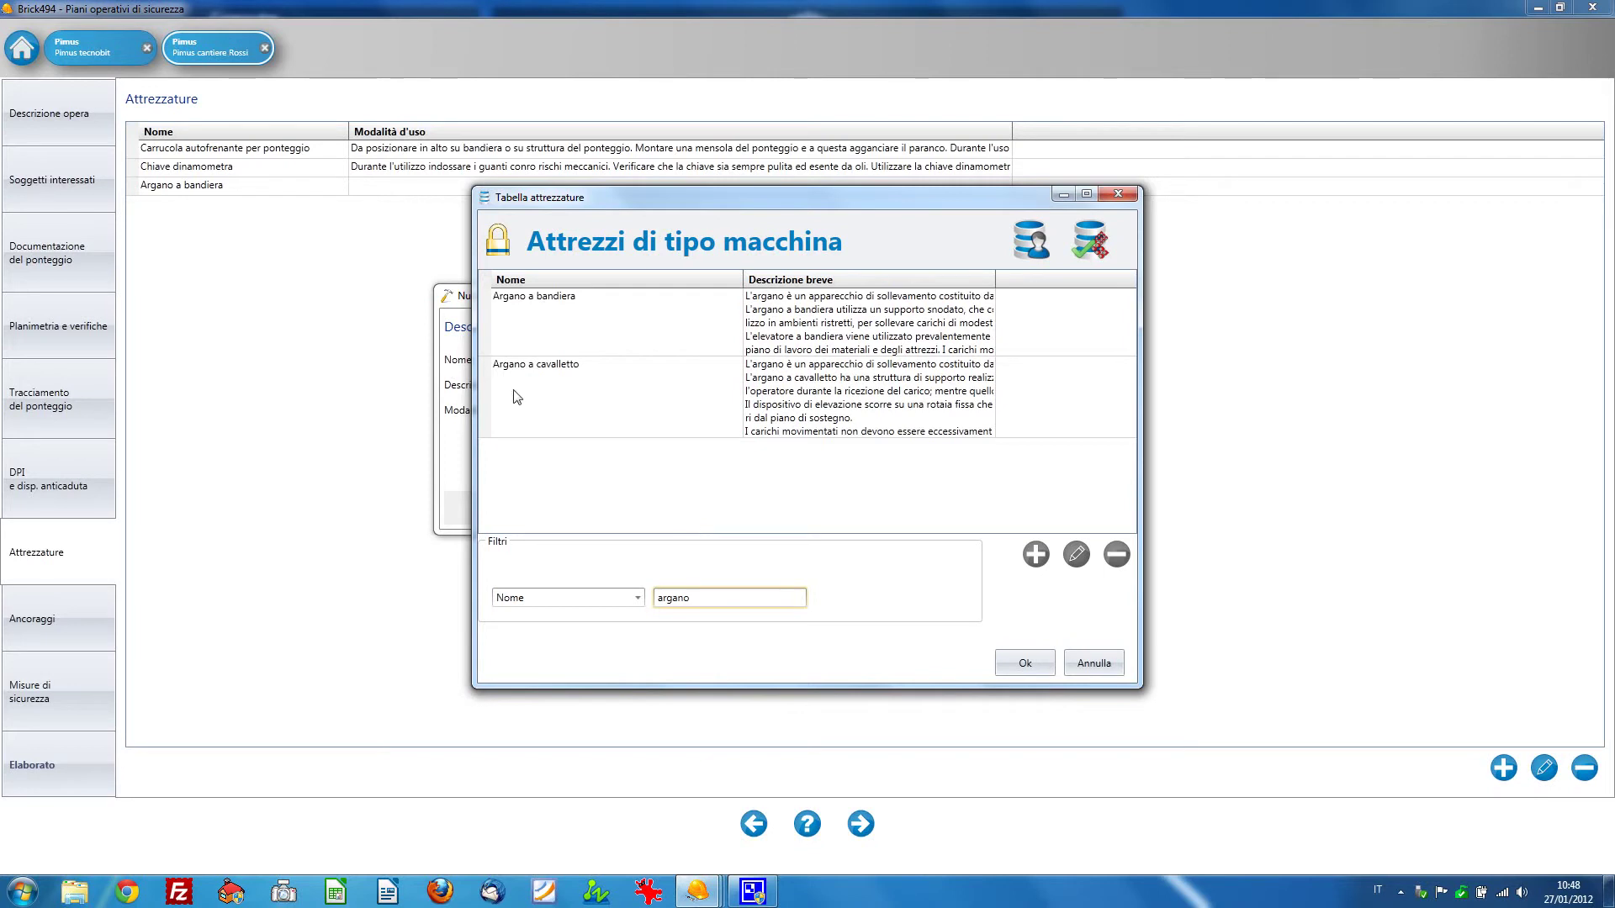
Copy the Argano a cavalletto record to the user archive and display the user archive.
left_click(621, 425)
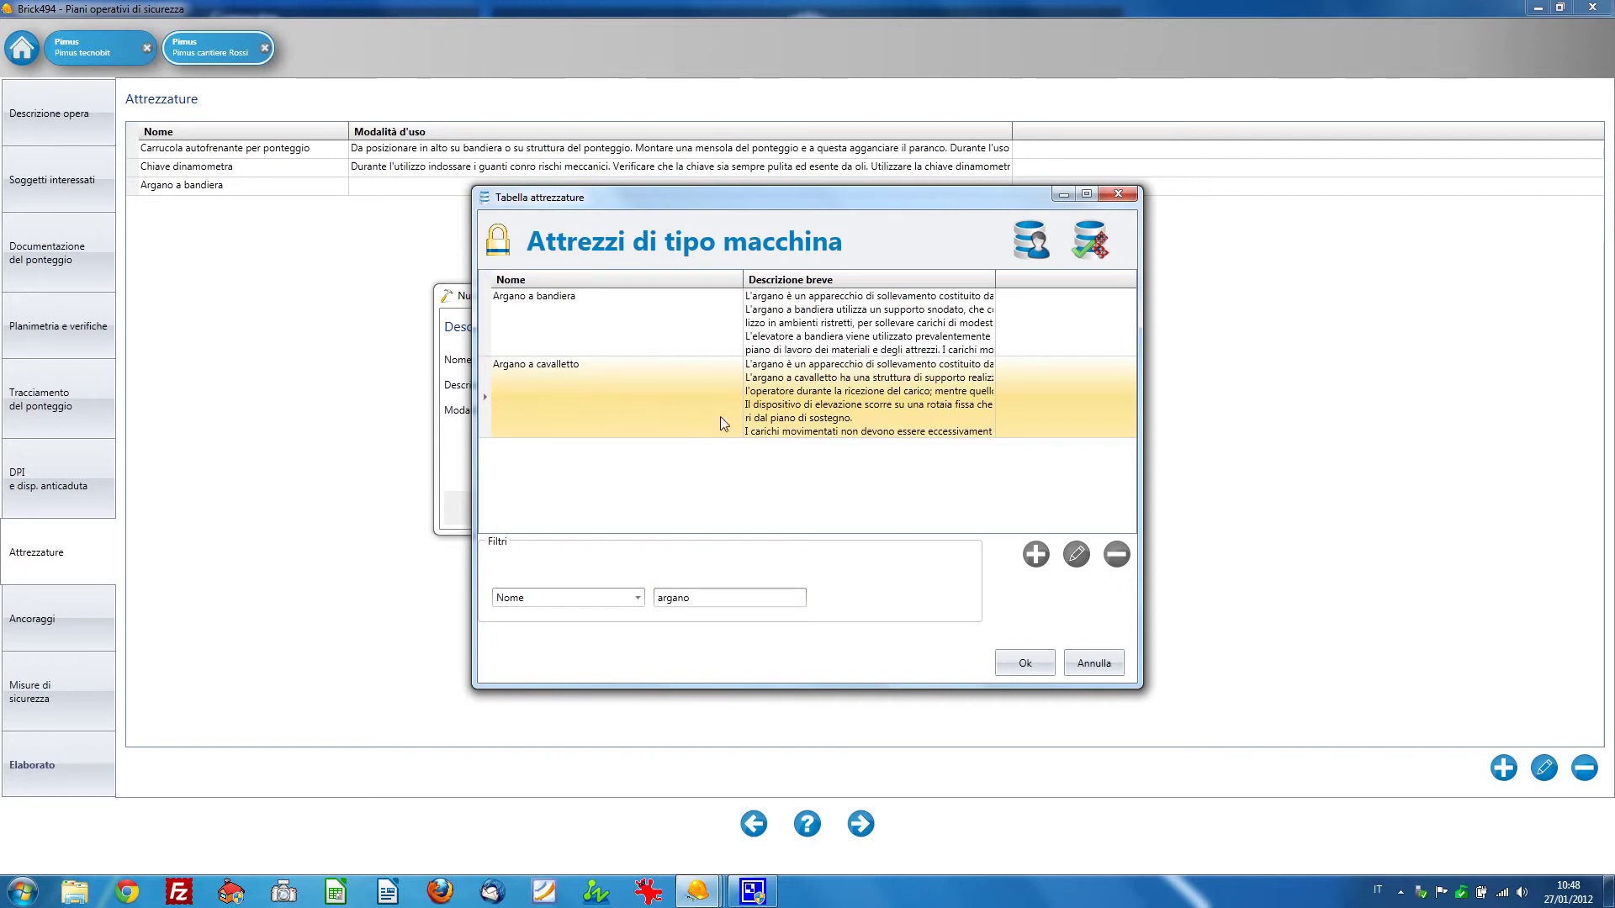
right_click(605, 394)
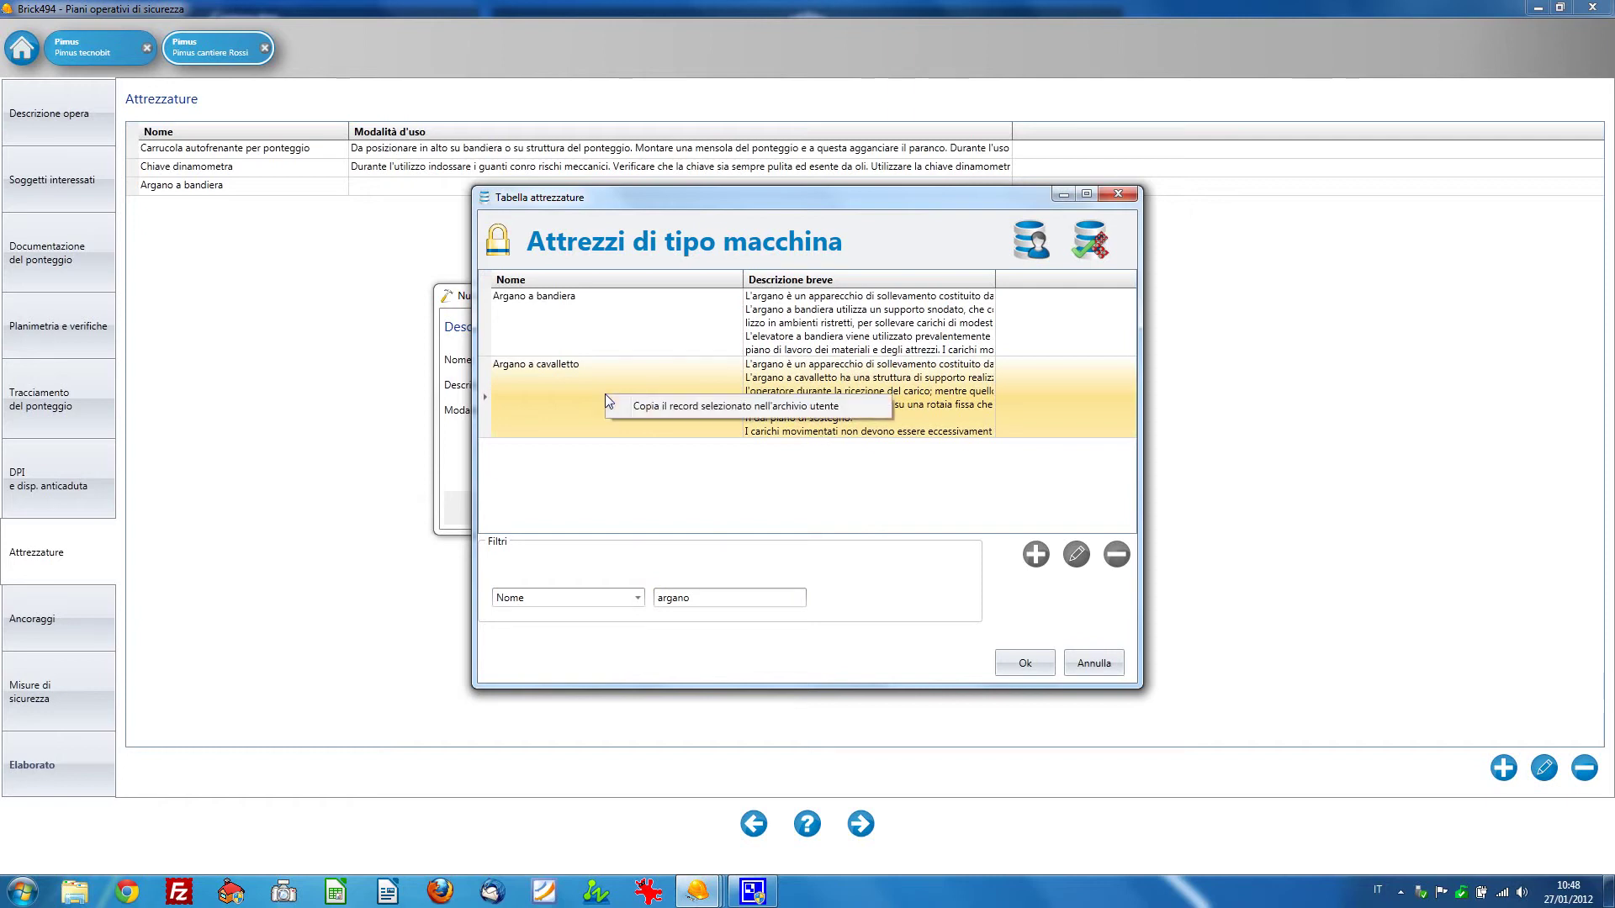
left_click(676, 406)
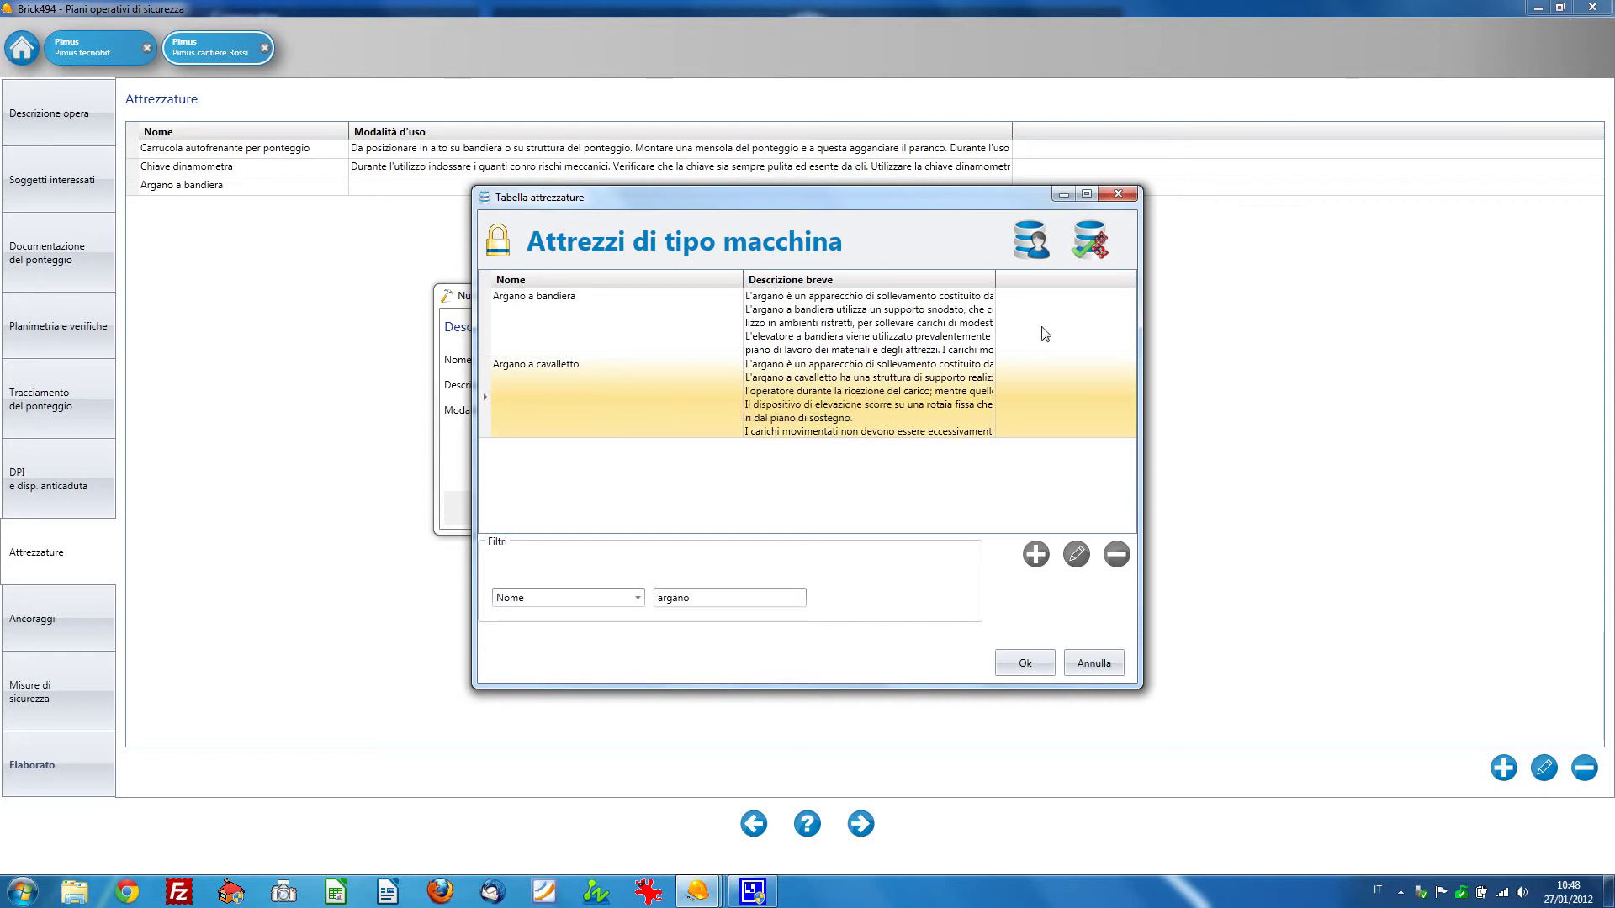
left_click(558, 323)
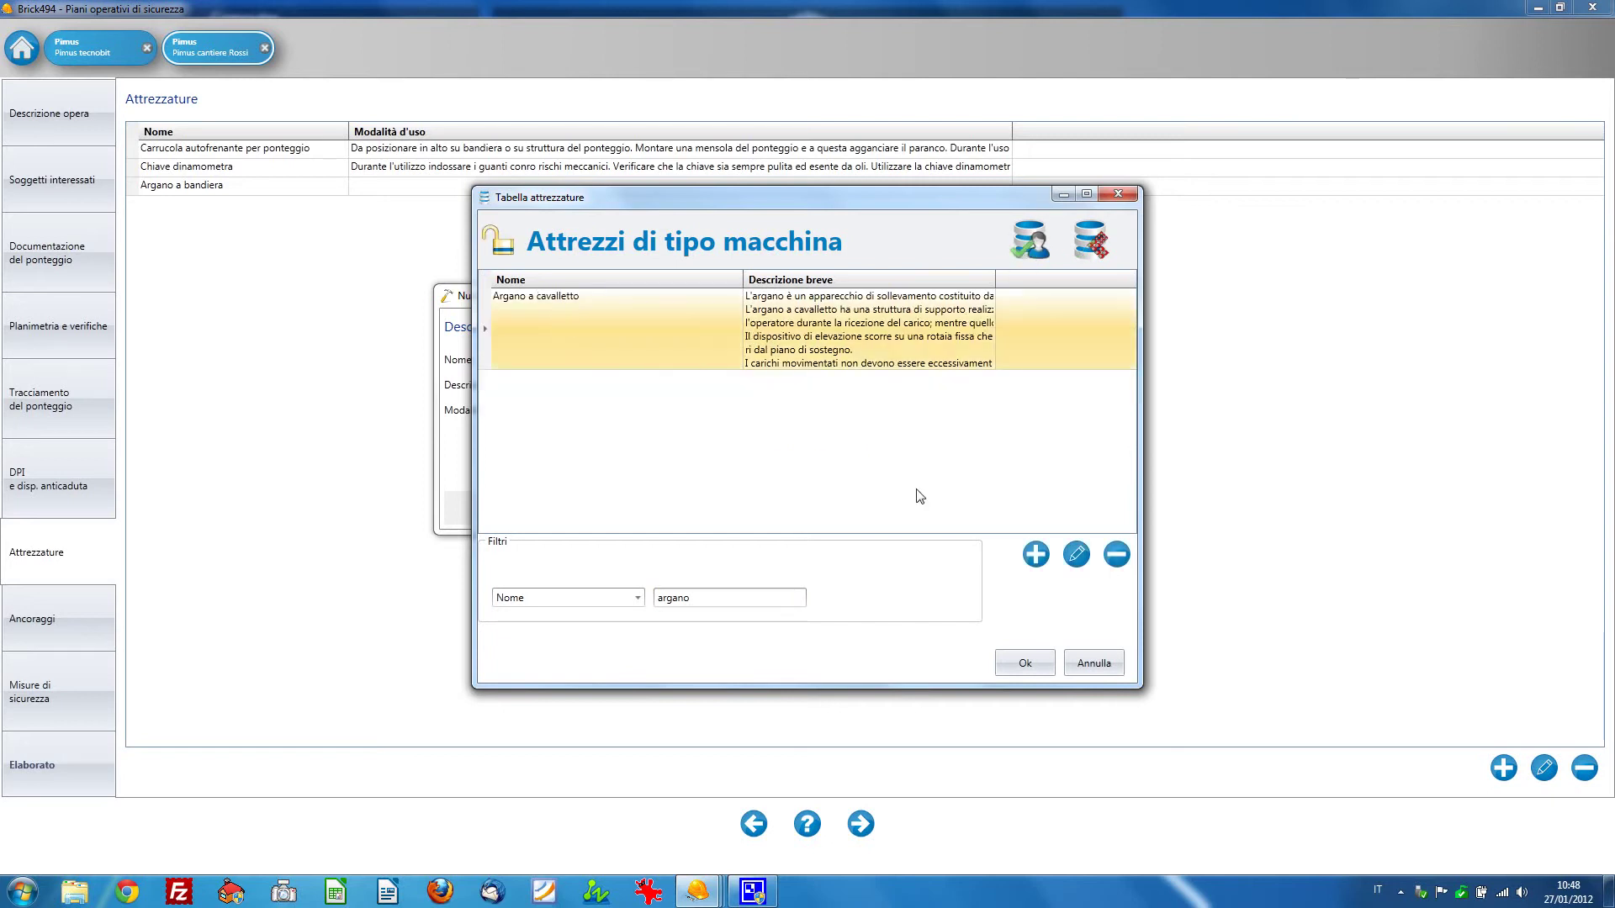
Examine the name, description and usage warnings of the copied Argano a cavalletto record and leave it without saving.
left_click(1076, 556)
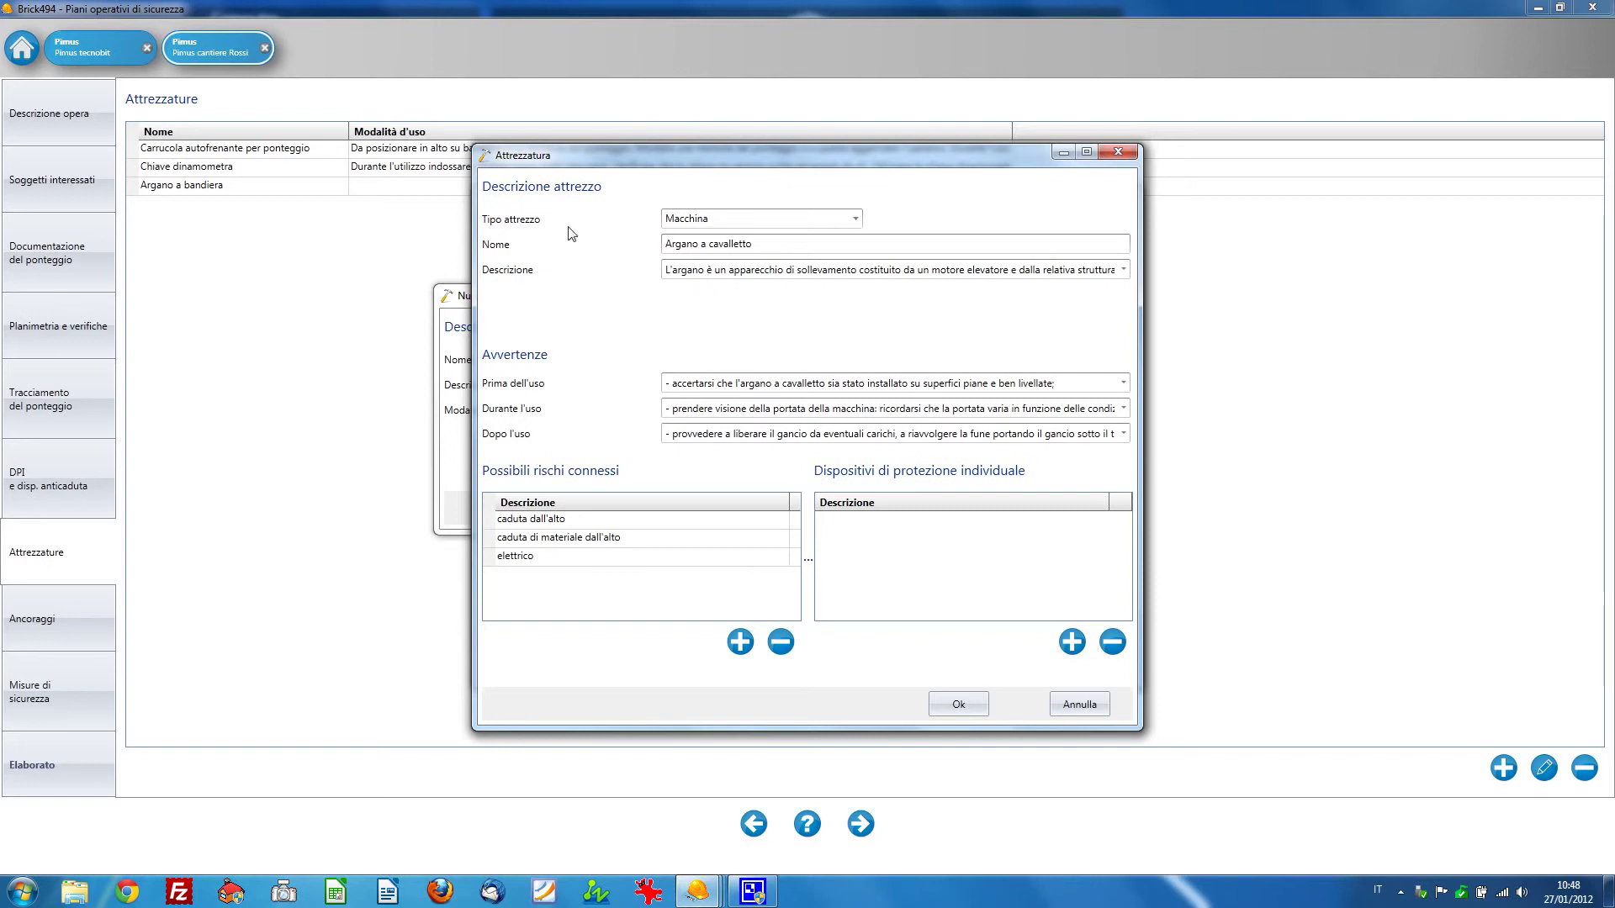
left_click(698, 244)
left_click(704, 270)
left_click(692, 433)
left_click(1085, 704)
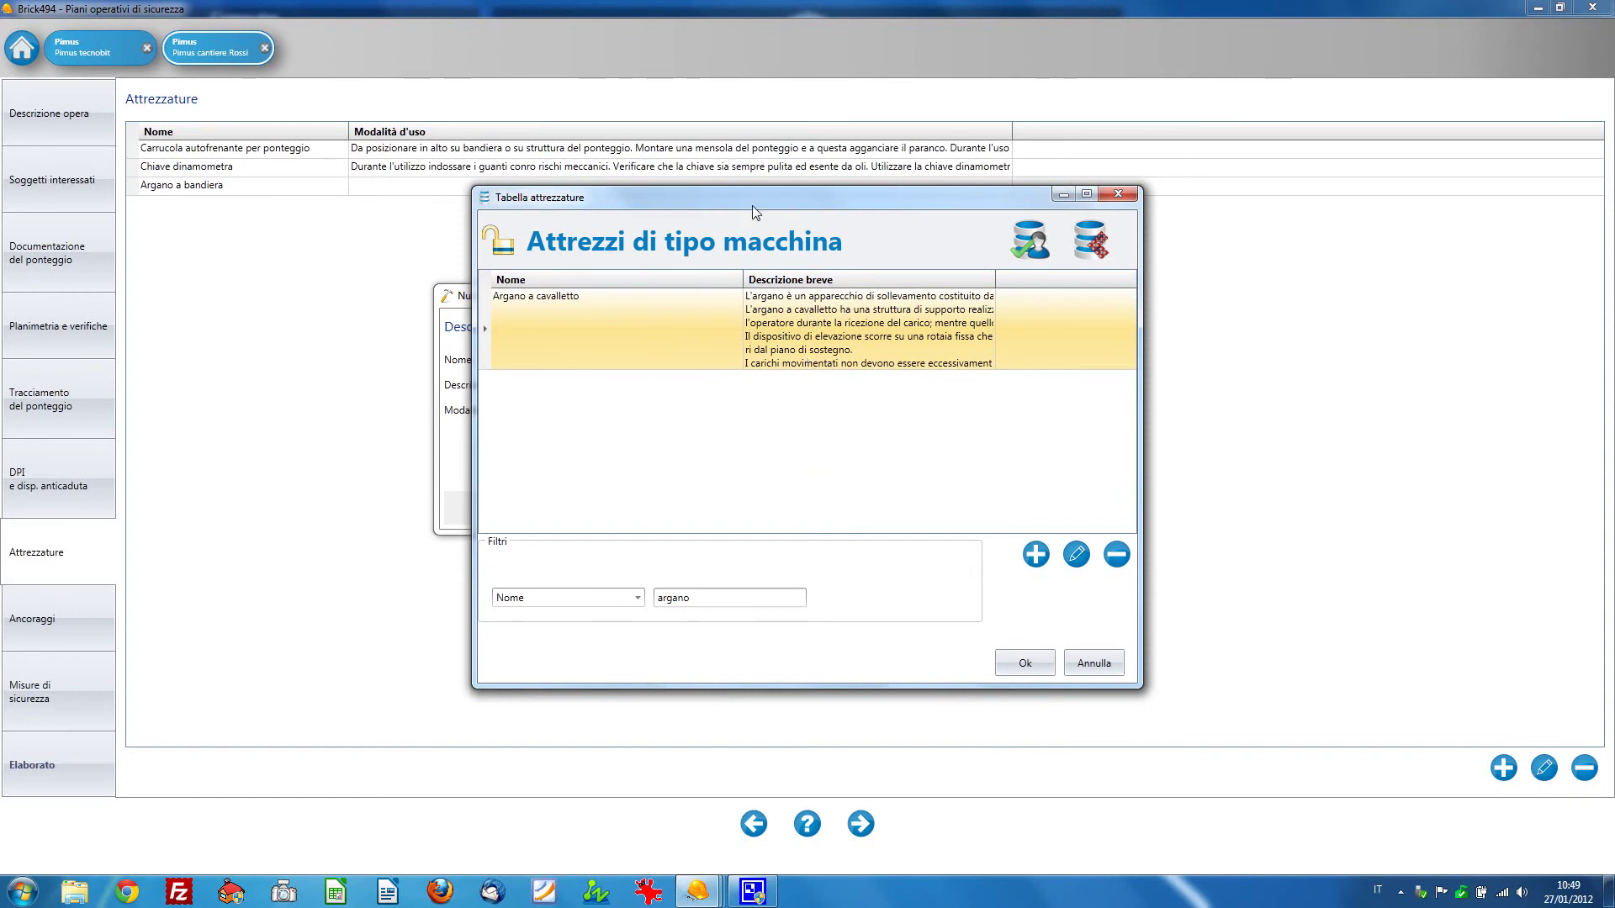
Load Argano a cavalletto from the user archive into the new equipment form and discard the new item.
left_click_drag(755, 201, 830, 214)
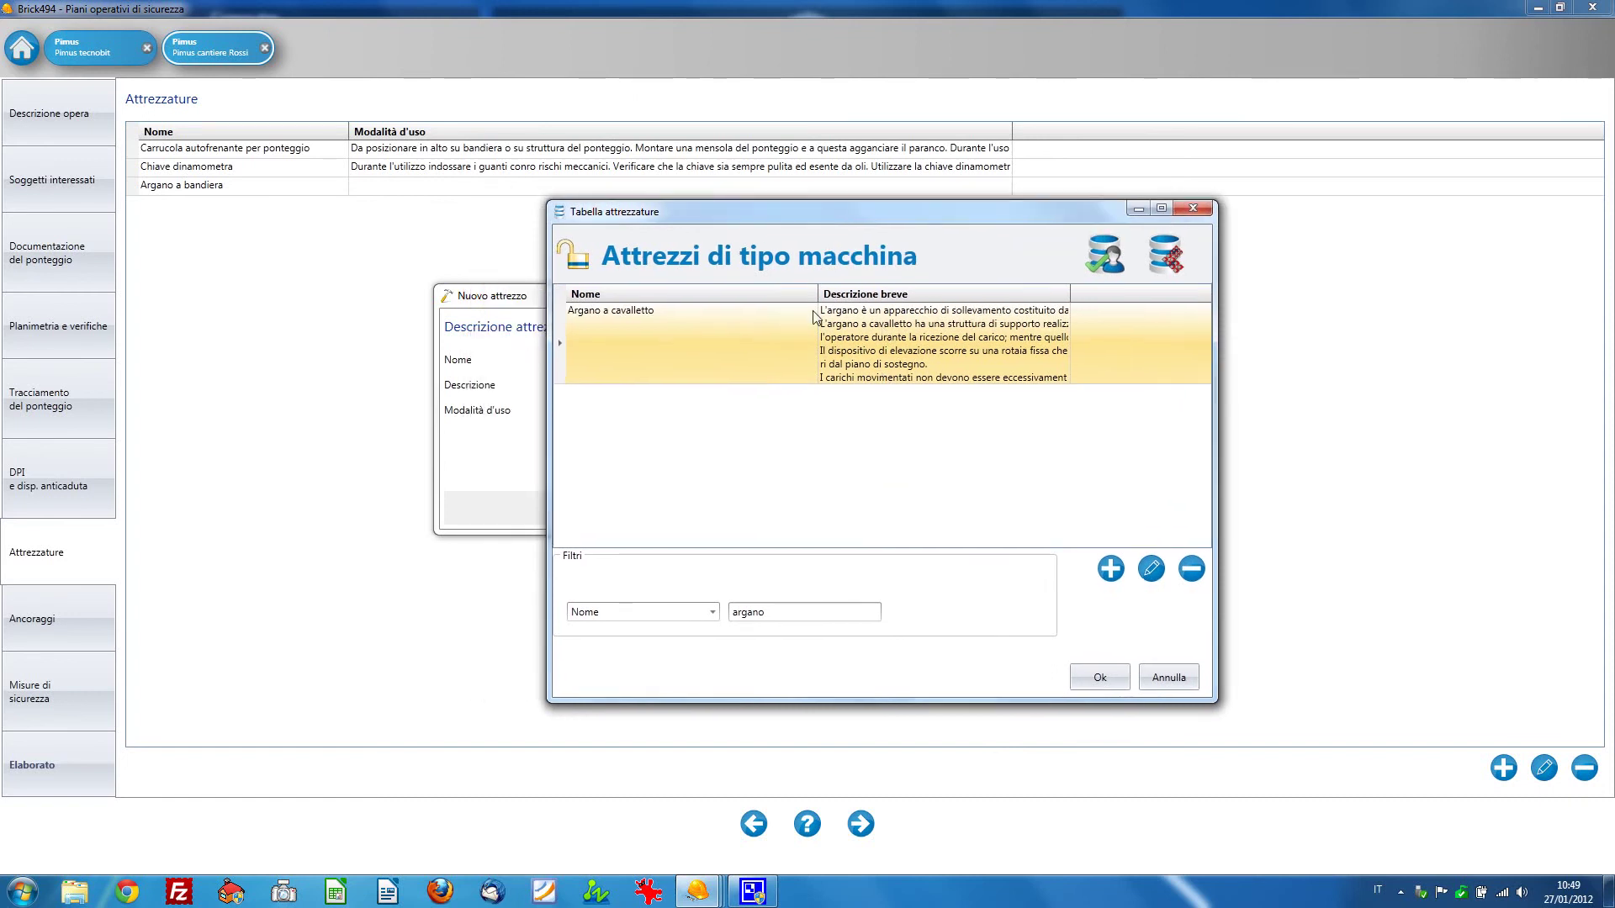
left_click(1098, 682)
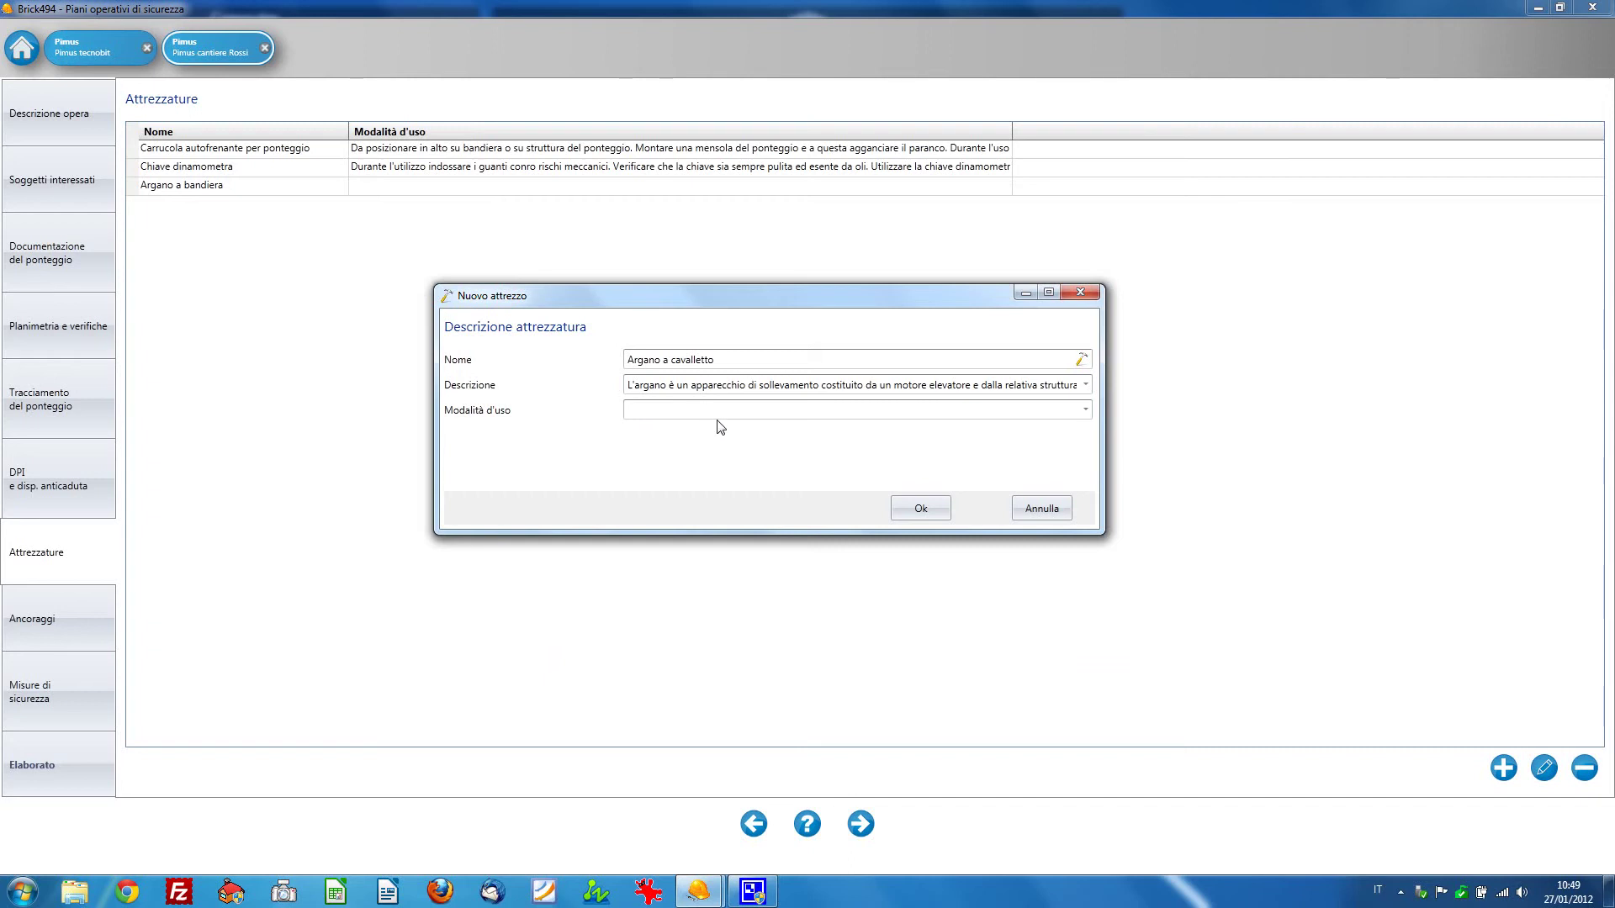
left_click(1041, 509)
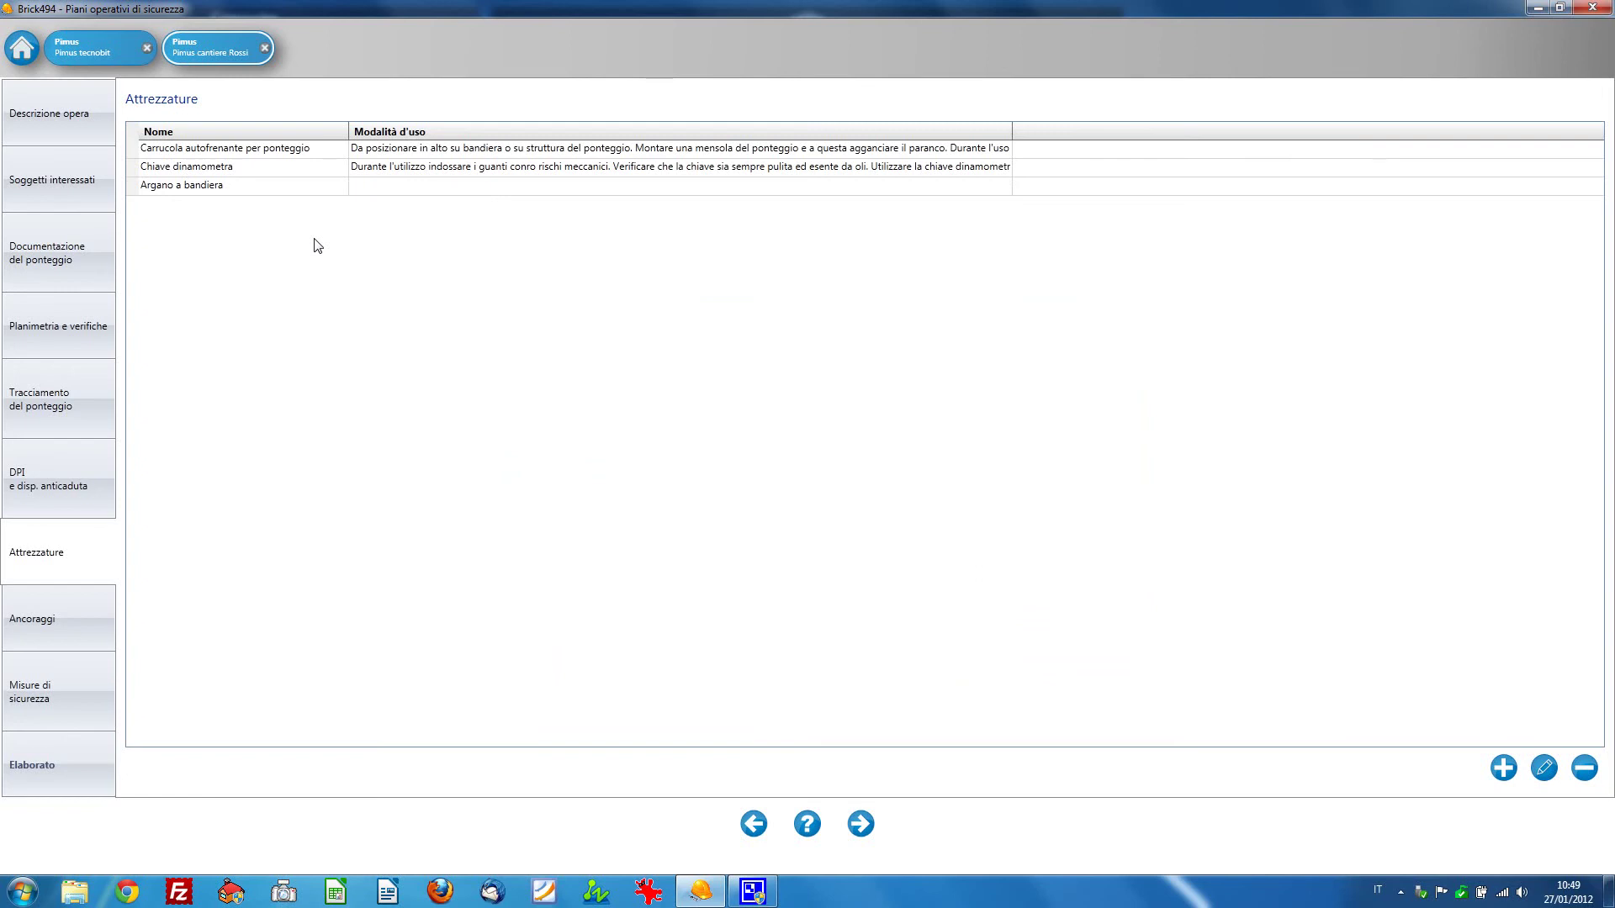
Delete Argano a bandiera from the plan's equipment list.
left_click(389, 192)
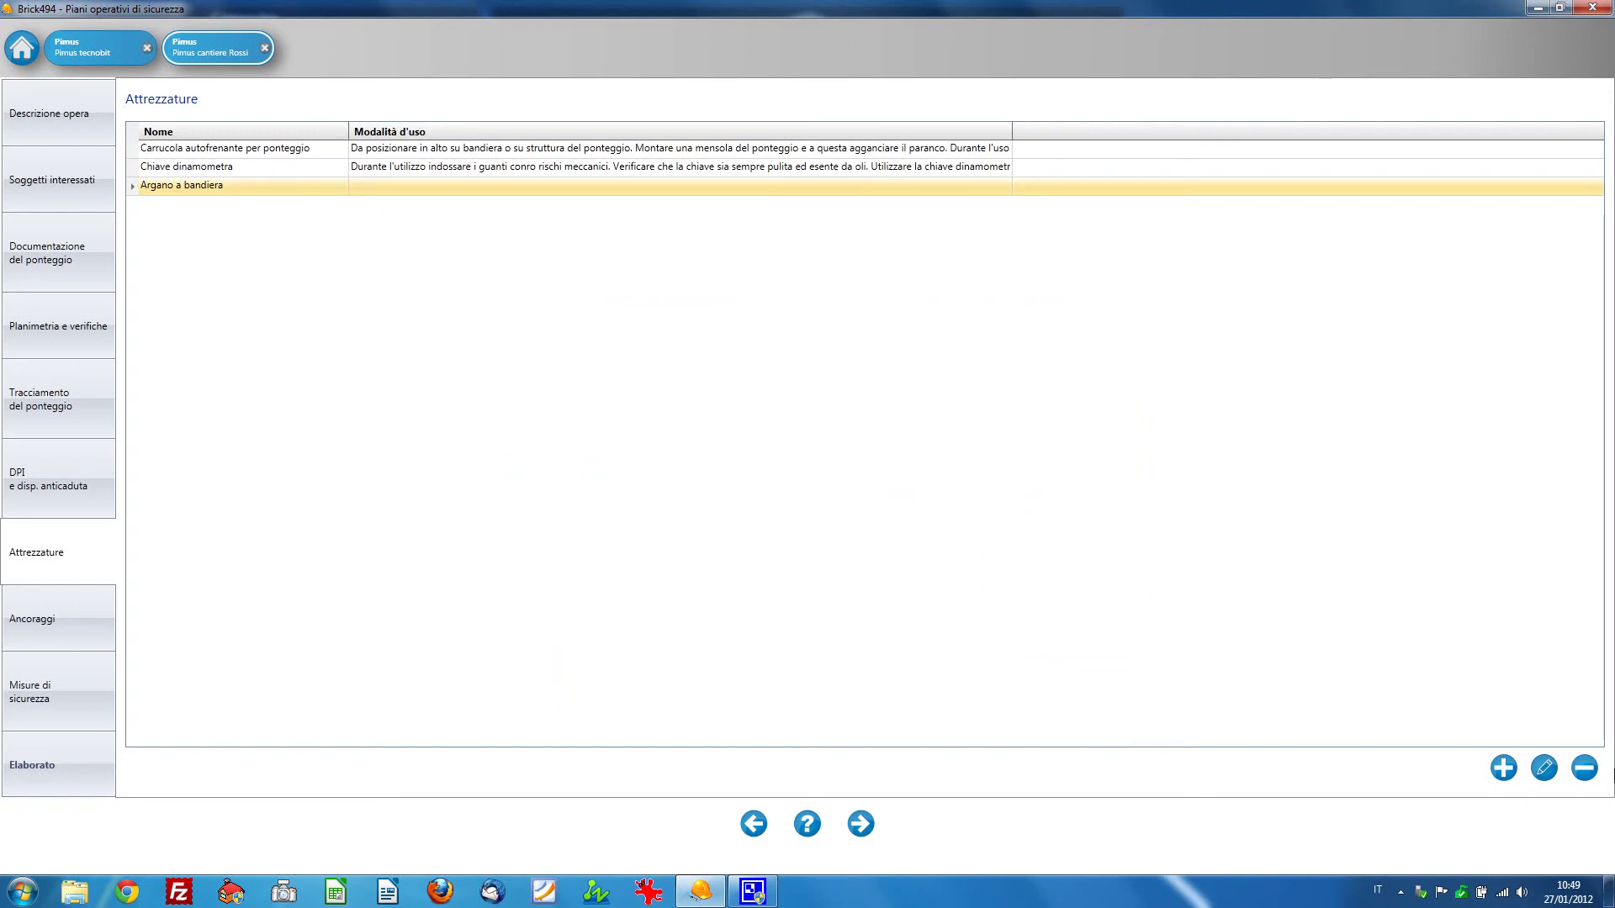
left_click(1585, 769)
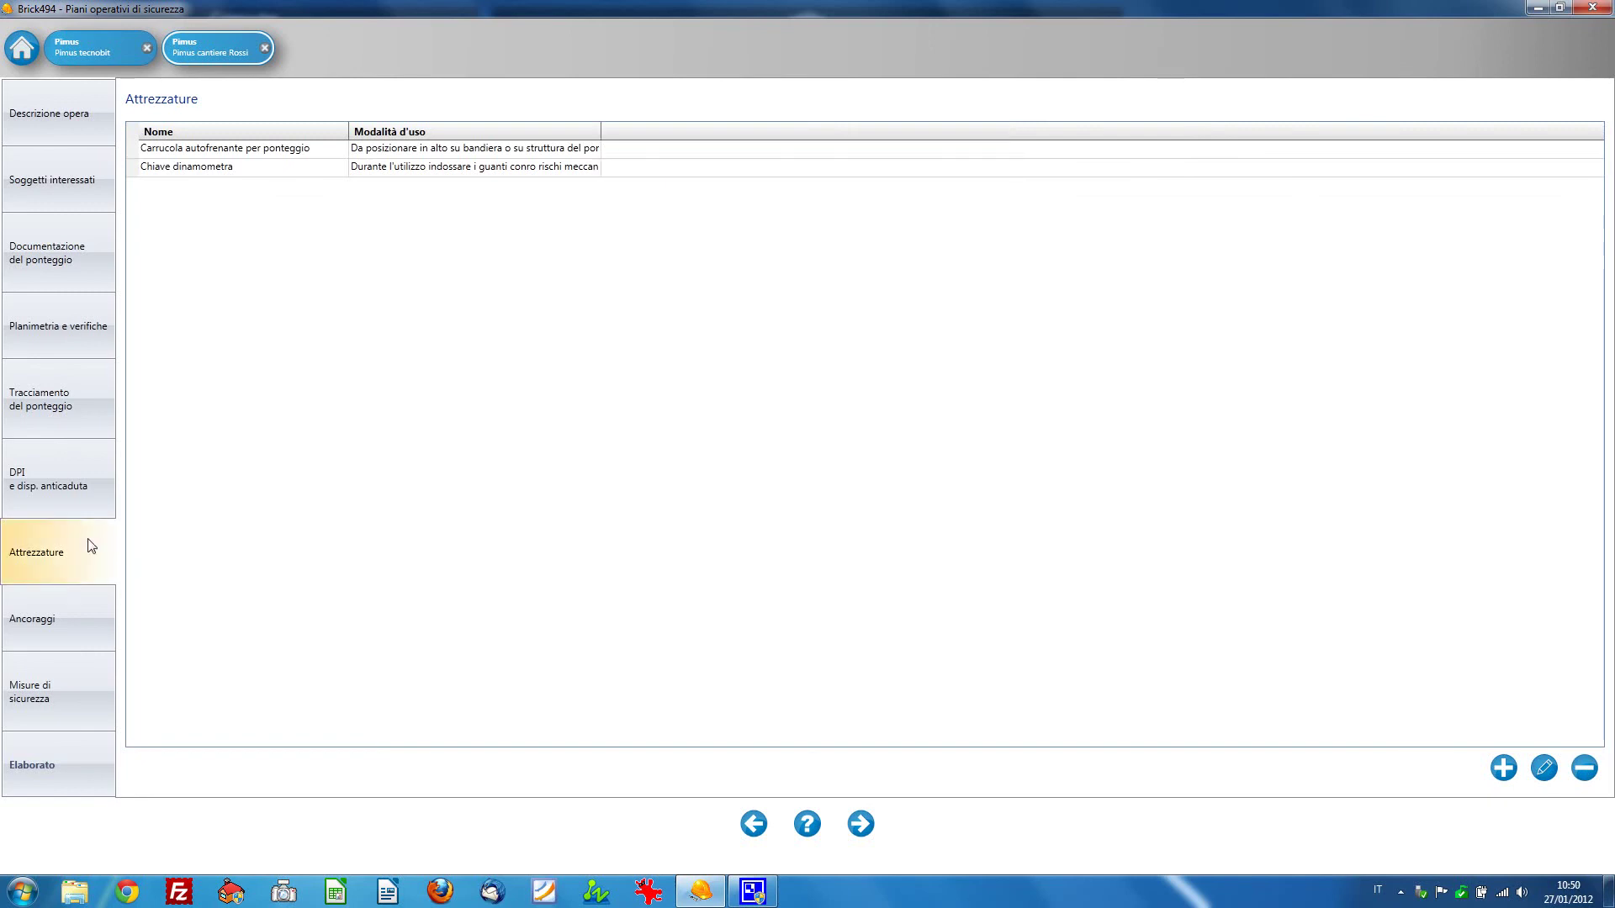
Open the Ancoraggi section, add an empty anchorage row and widen the Modalità di realizzazione column.
left_click(81, 618)
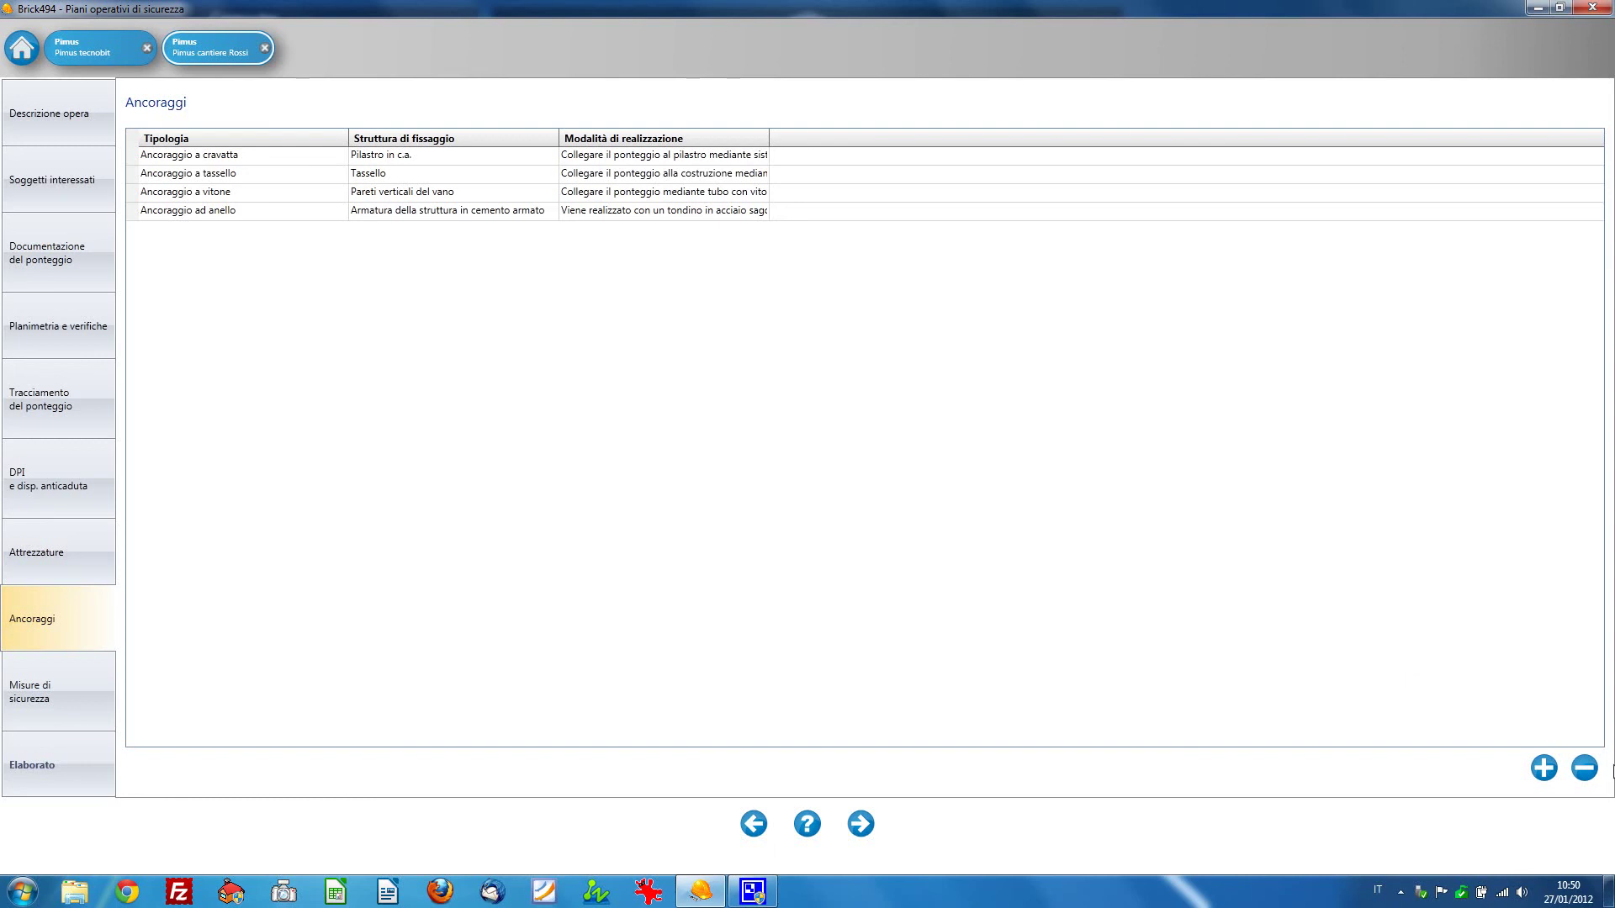
left_click(1544, 768)
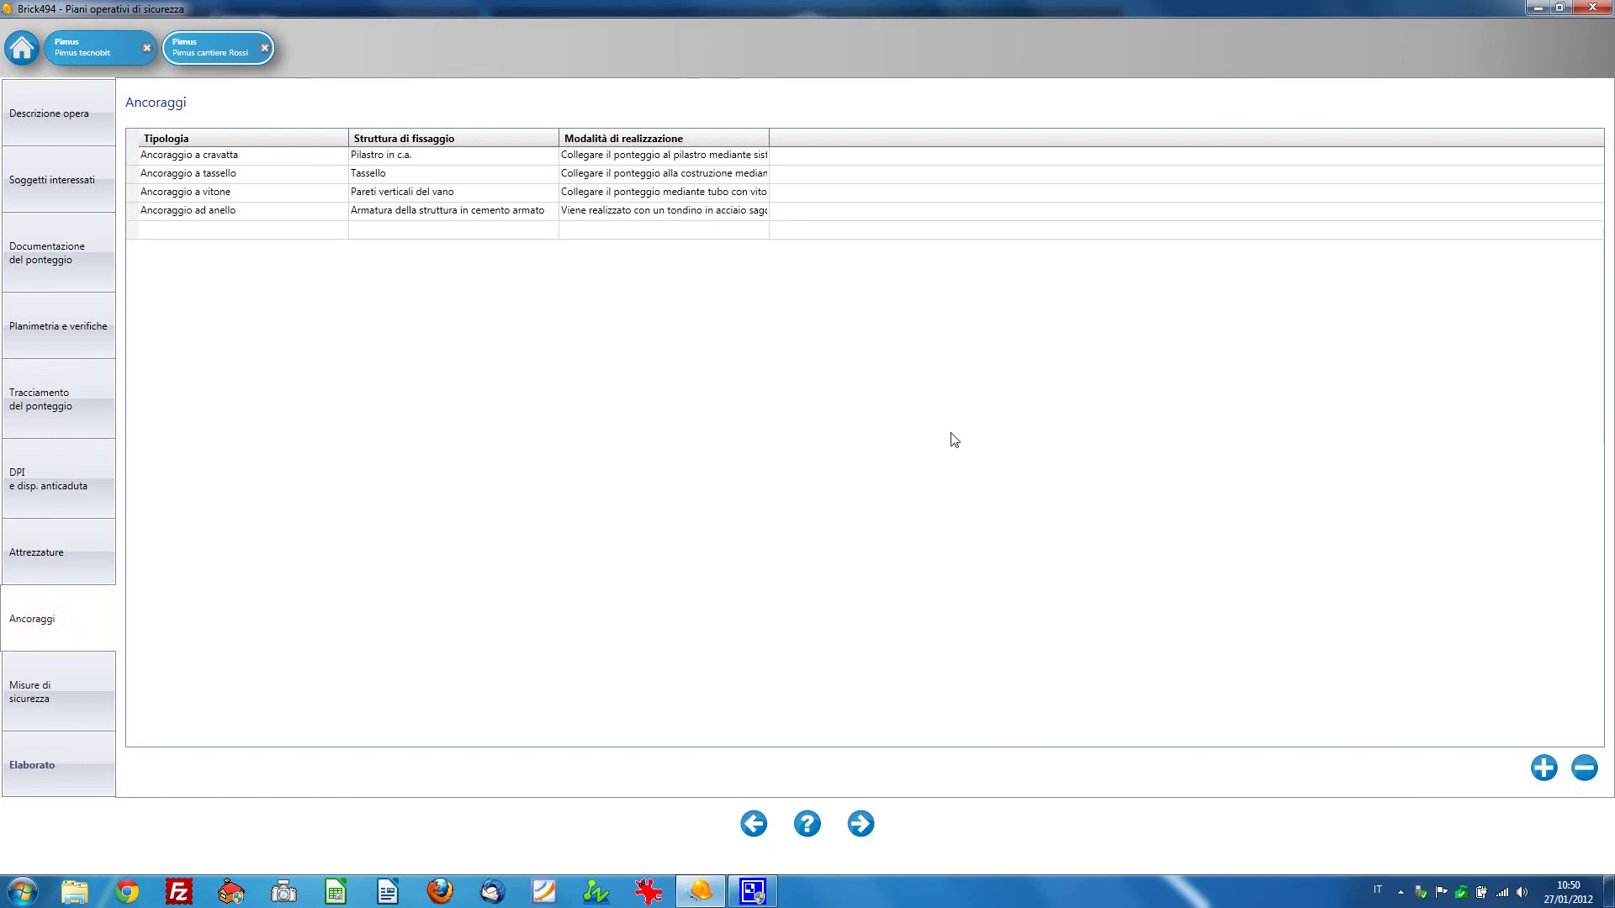
left_click(243, 233)
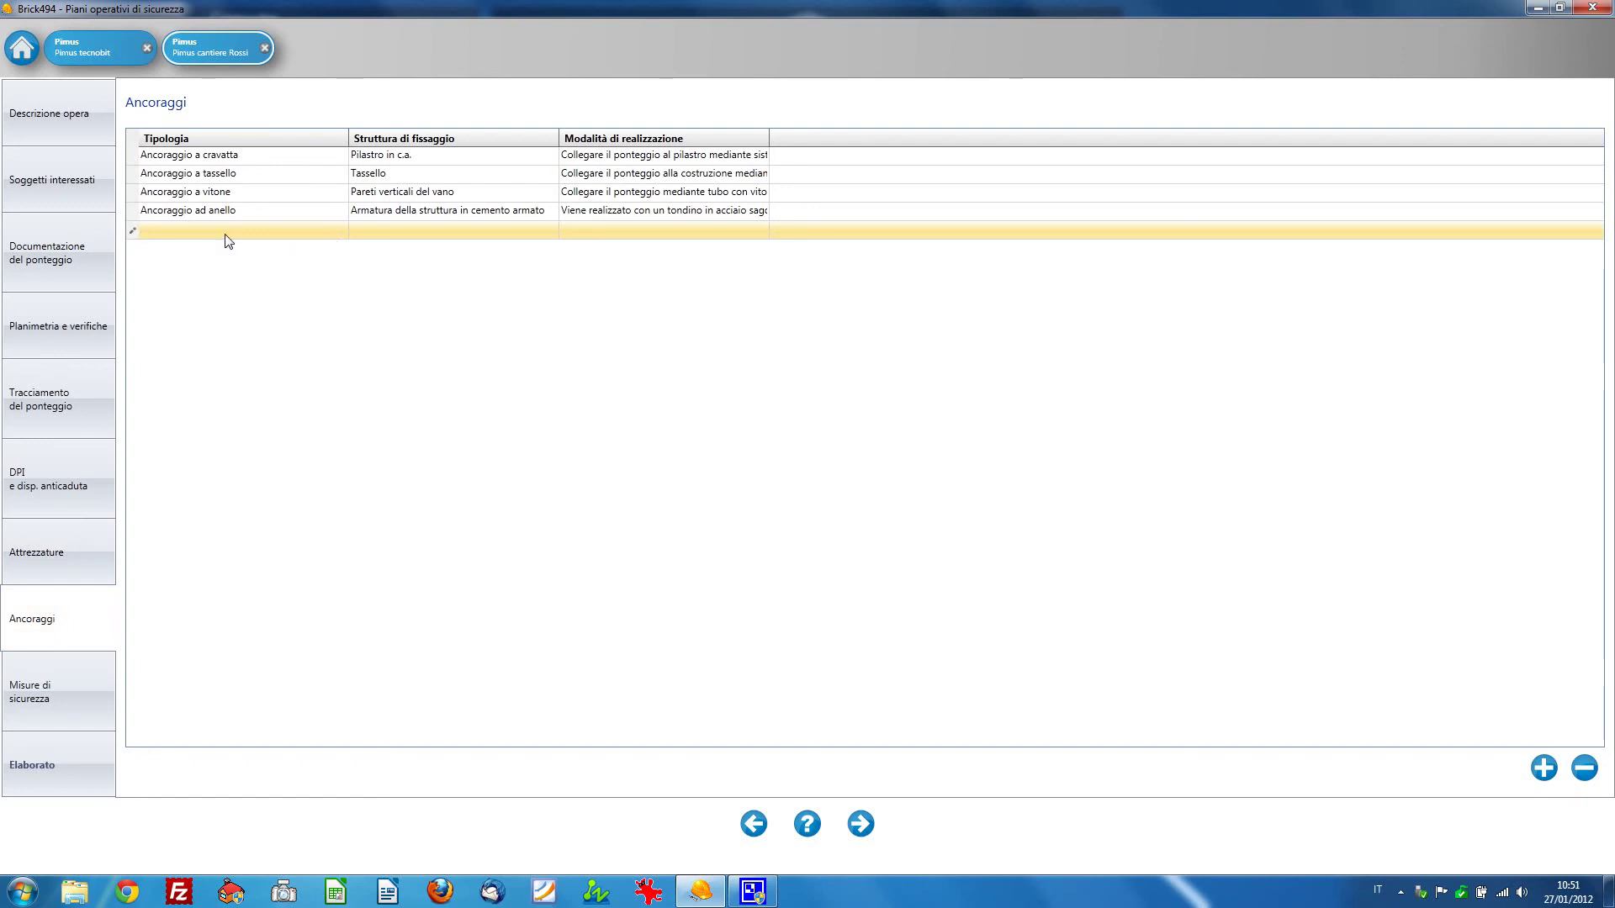
left_click(383, 233)
left_click_drag(768, 138, 1181, 141)
left_click(758, 234)
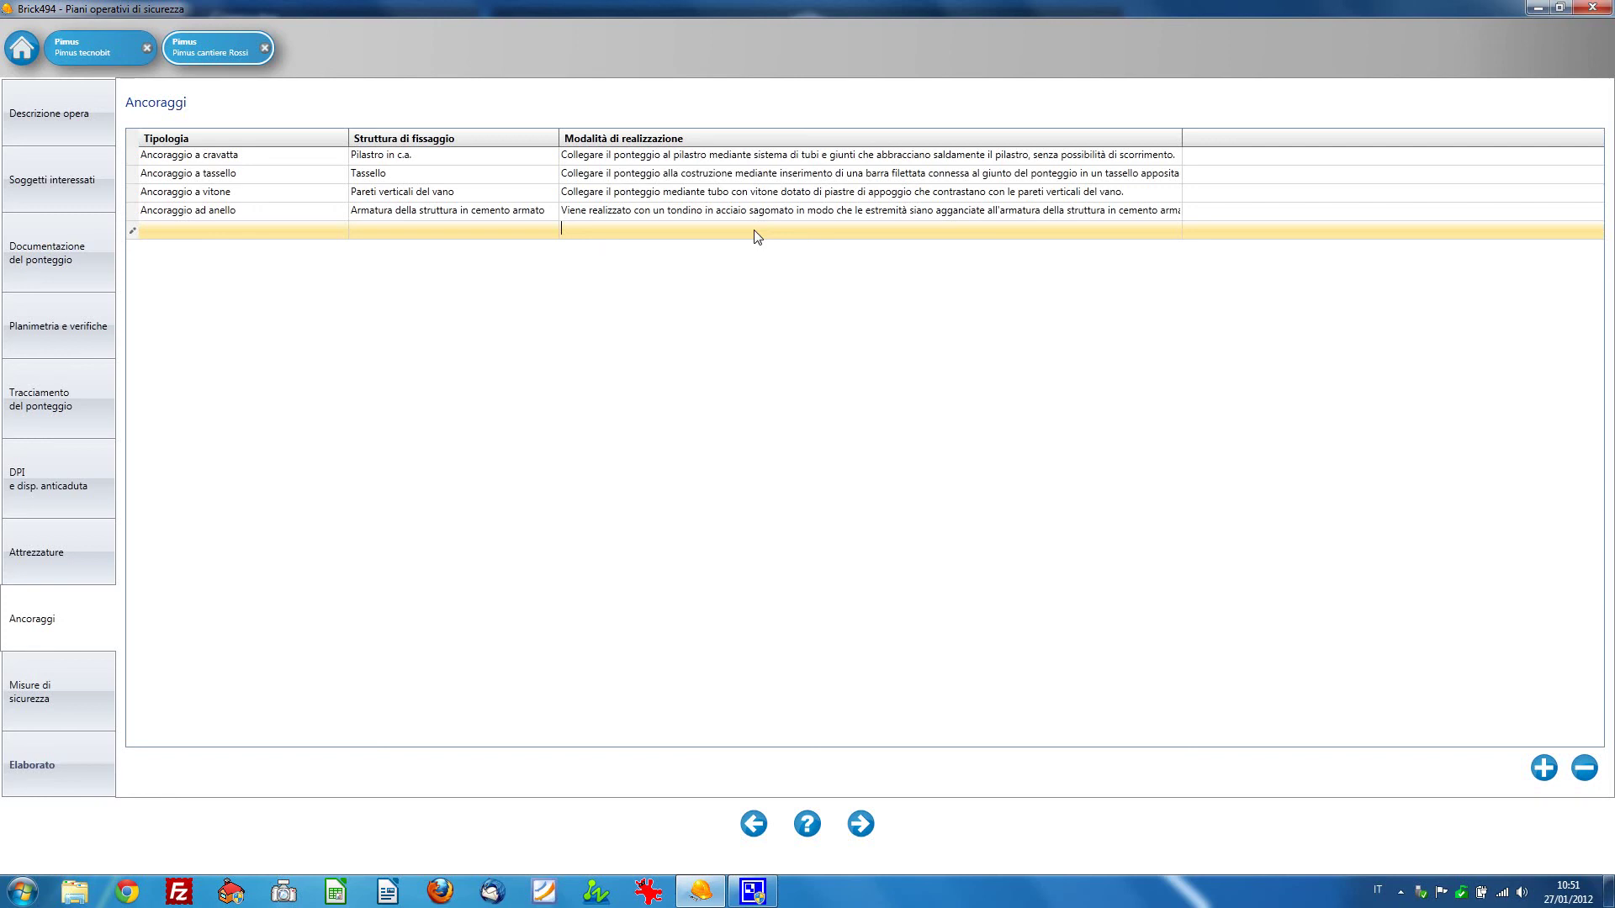
Fill the new anchorage row with Tipologia "ddd", Struttura di fissaggio "dd" and Modalità di realizzazione "fff".
type("fff")
type("dd")
left_click(248, 235)
type("ddd")
left_click(645, 213)
left_click(639, 232)
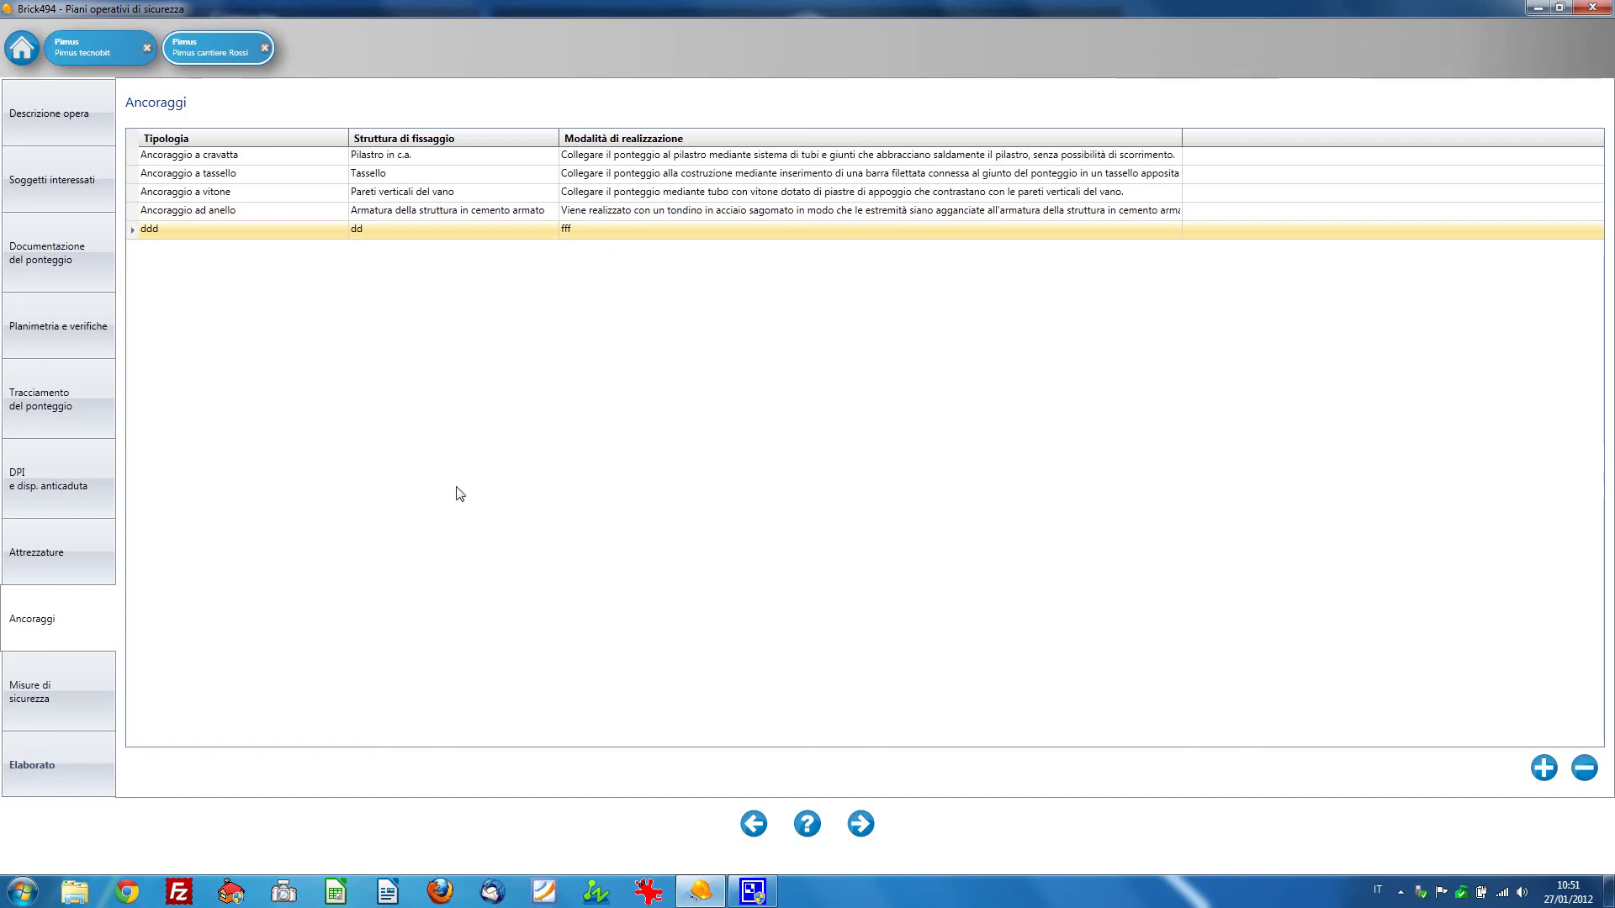